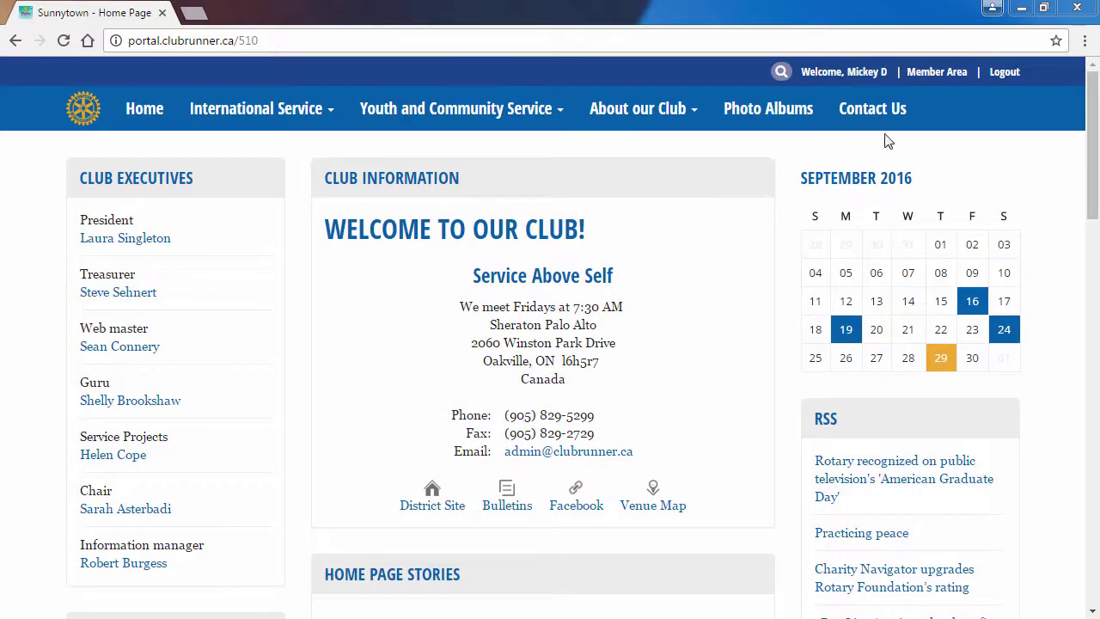
Step: Go to the member area and open the New Bulletin (Beta) module
left_click(929, 75)
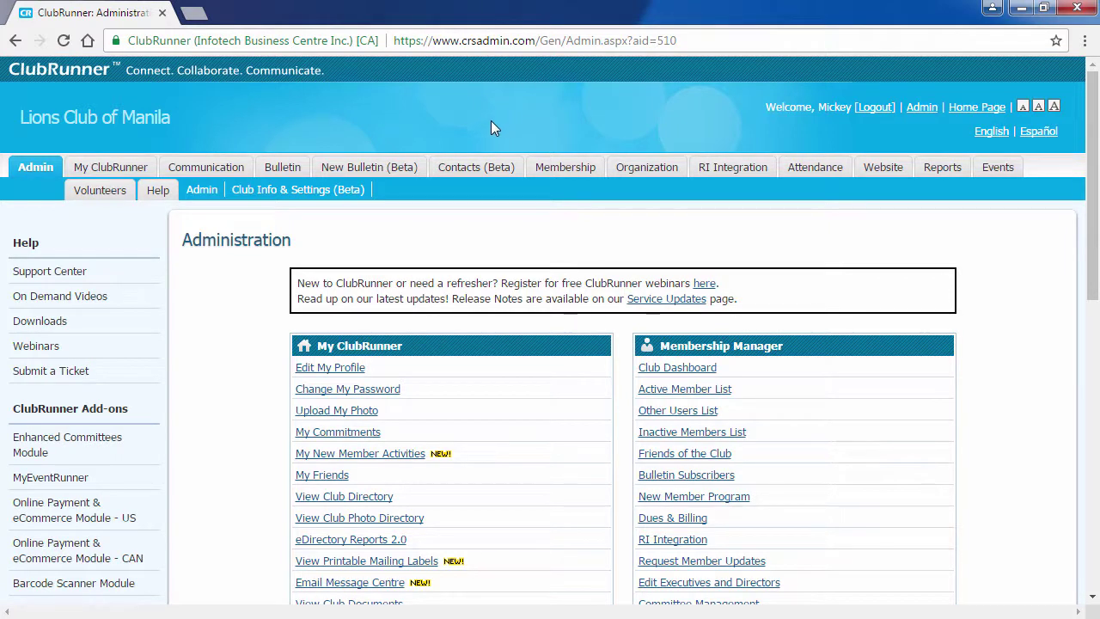
mouse_move(391, 170)
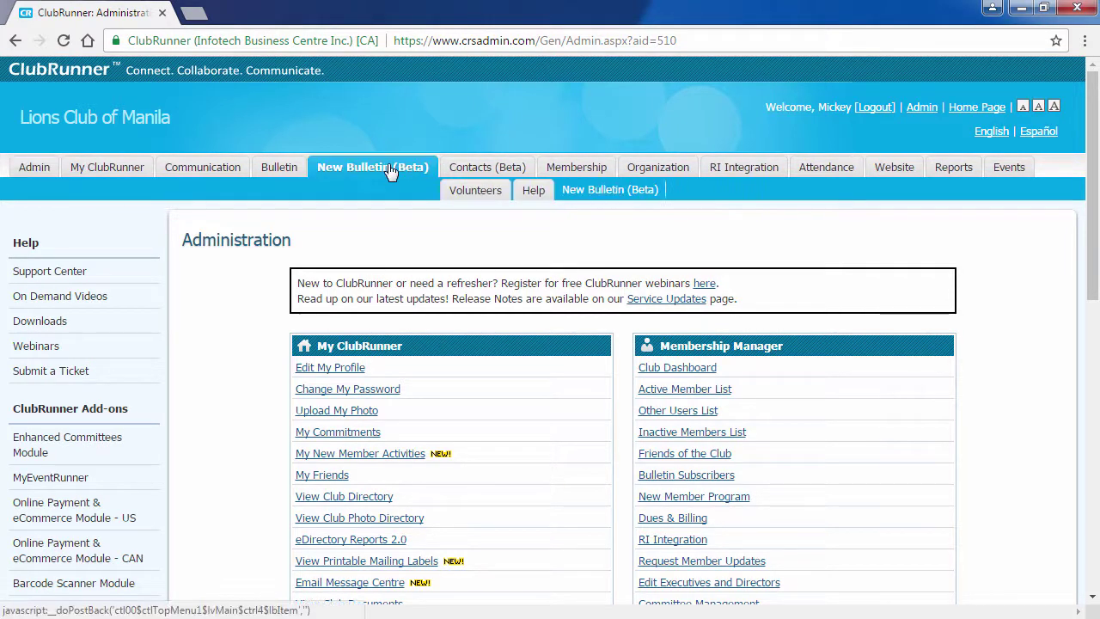
left_click(600, 193)
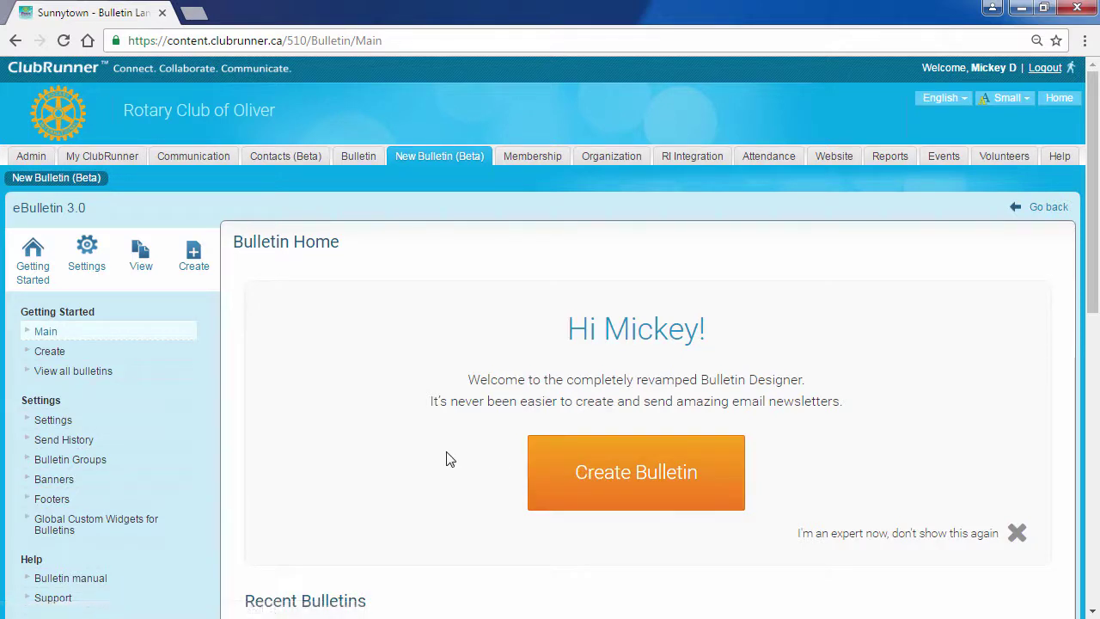
Step: Look over the thumbnails and options of the recent bulletins on the Bulletin Home page
scroll(446, 459, "down", 4)
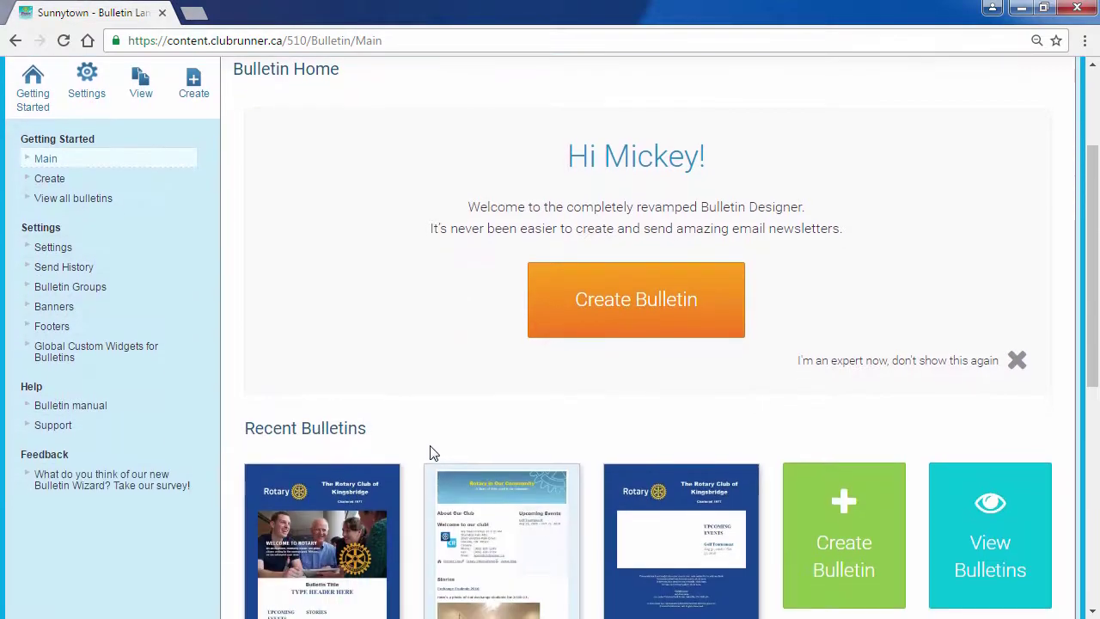
scroll(430, 445, "down", 1)
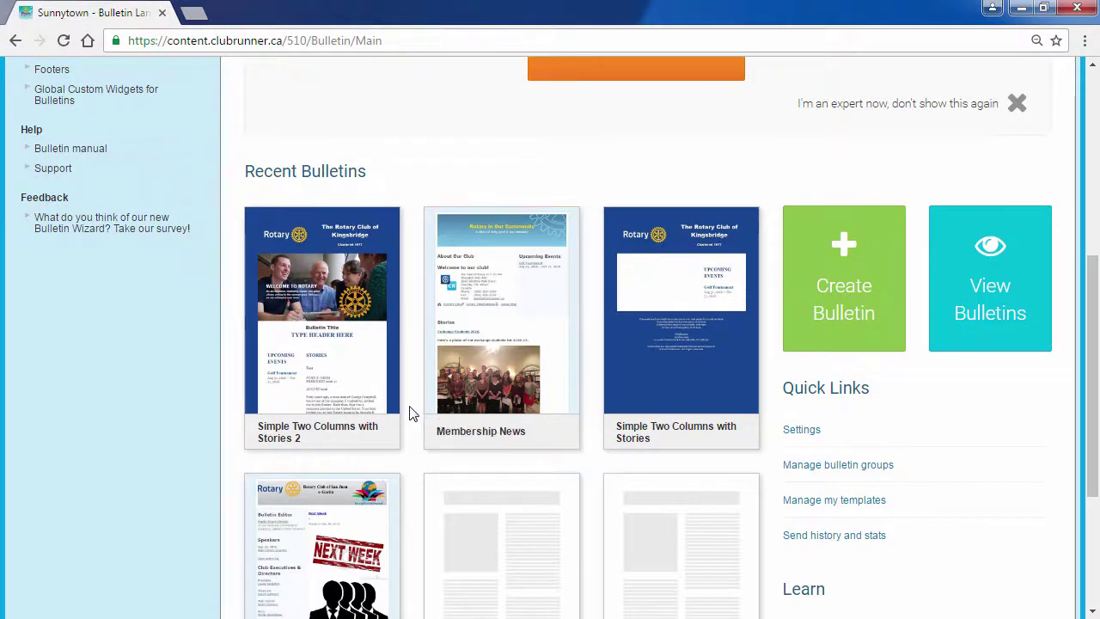
mouse_move(389, 404)
mouse_move(463, 391)
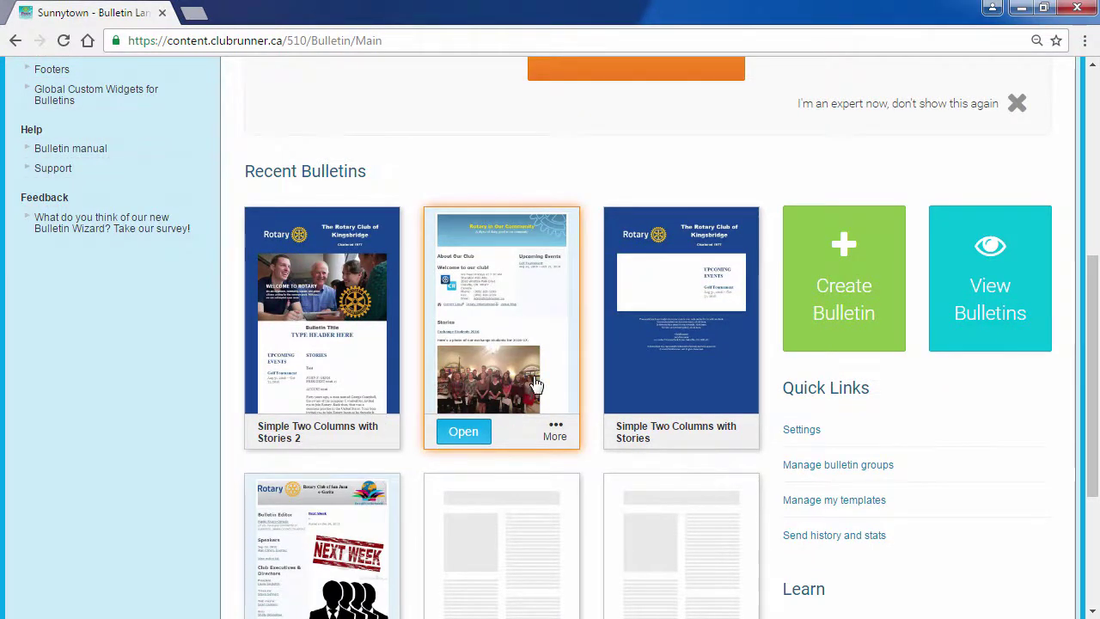
mouse_move(626, 381)
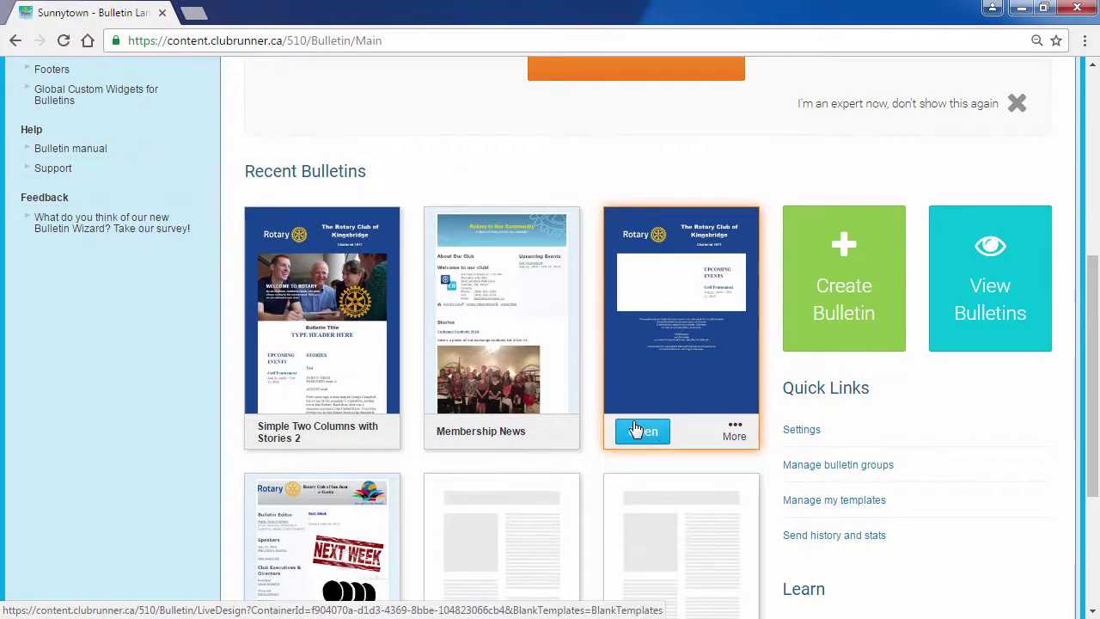
mouse_move(578, 404)
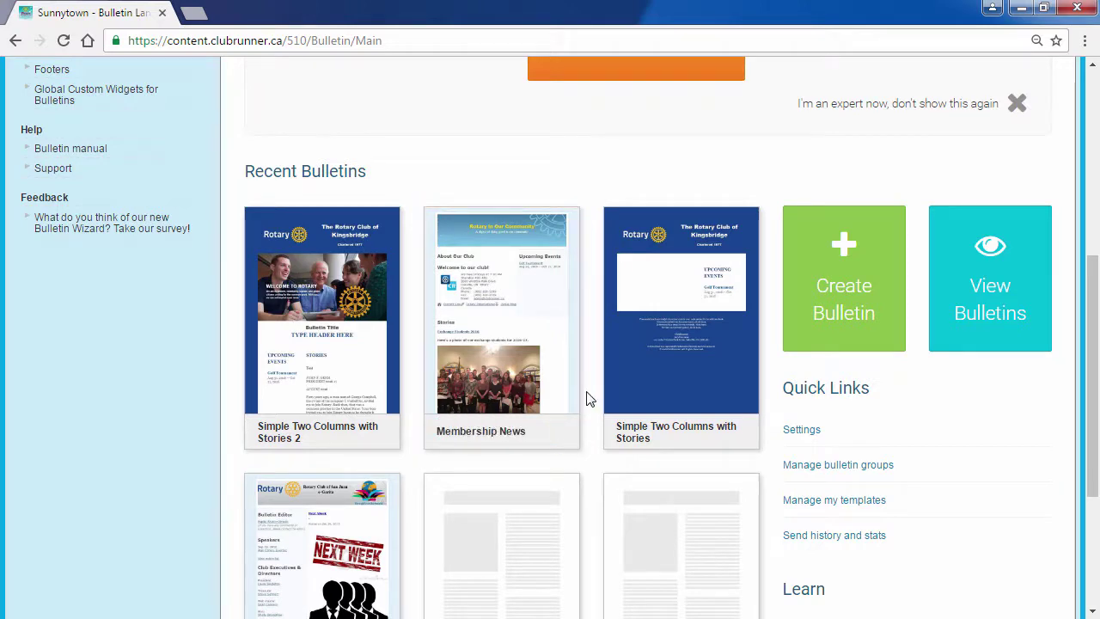
scroll(587, 394, "up", 3)
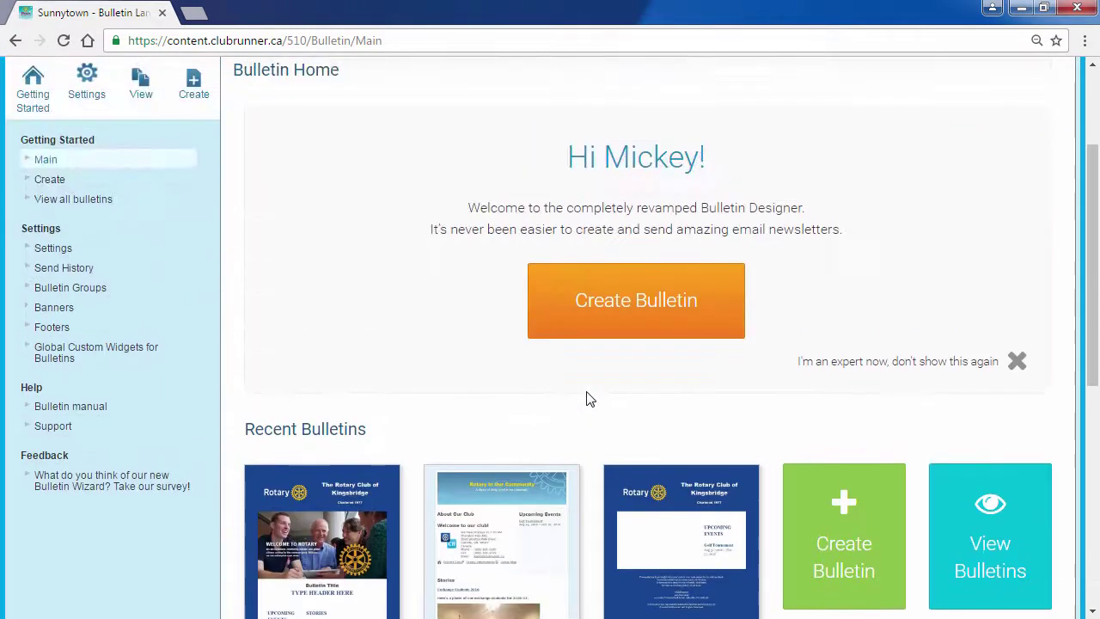
Step: Create a new bulletin from the 3 Story Layout template and continue to its design stage
left_click(635, 306)
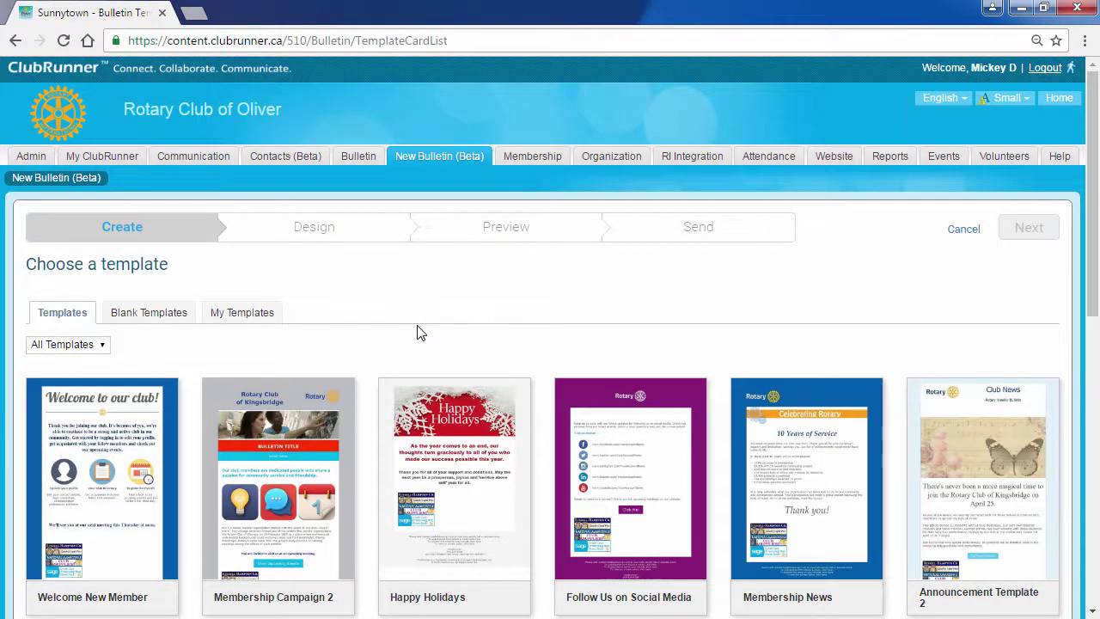
scroll(419, 331, "down", 2)
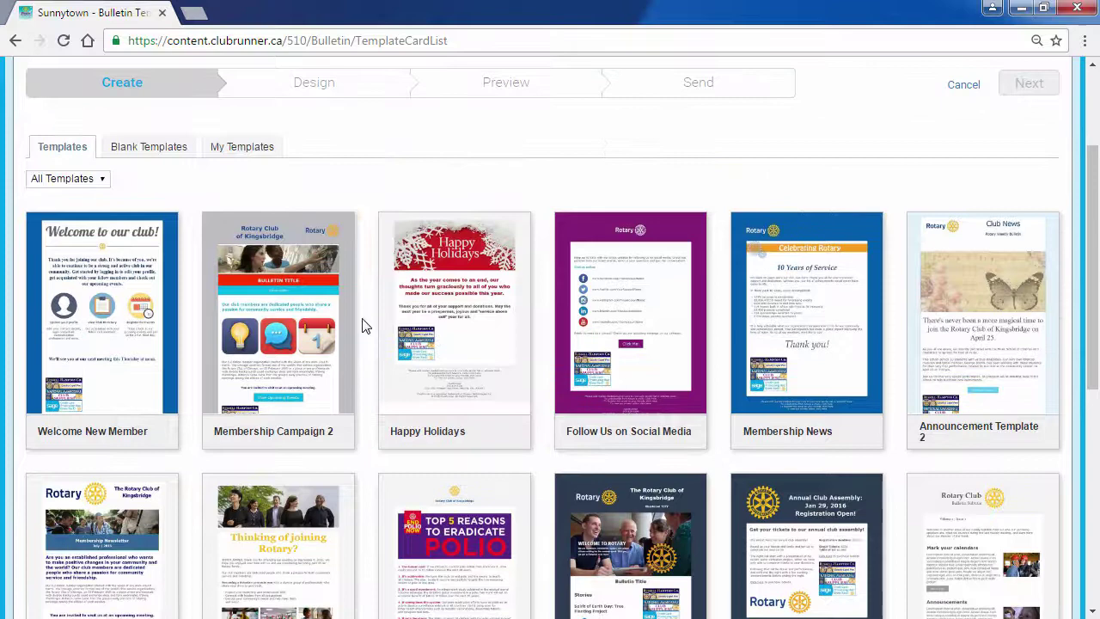
scroll(362, 325, "down", 2)
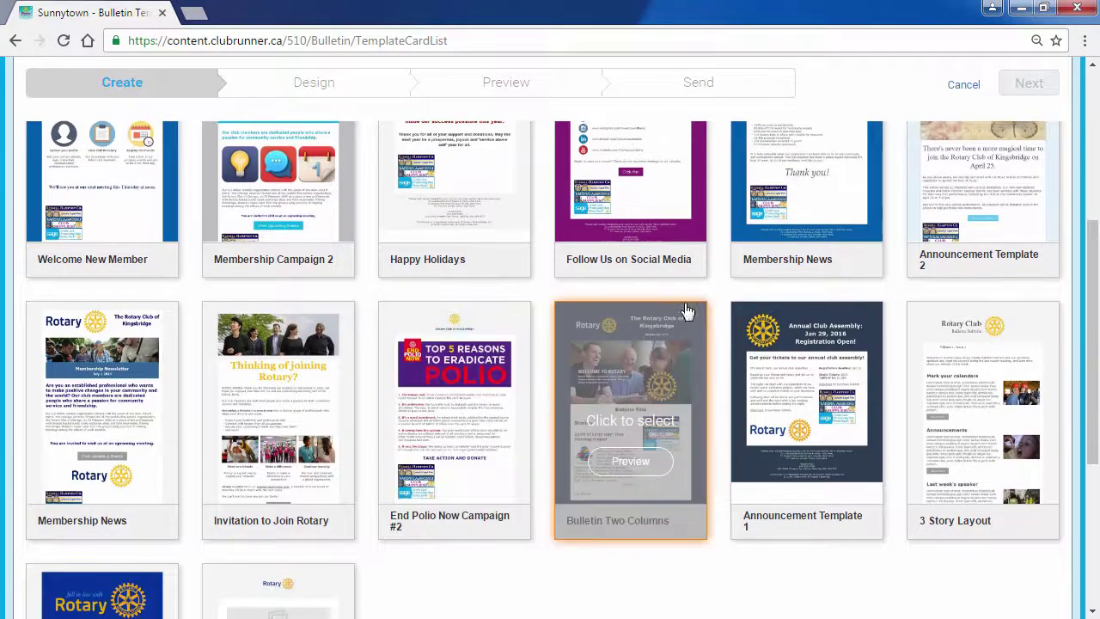
mouse_move(980, 320)
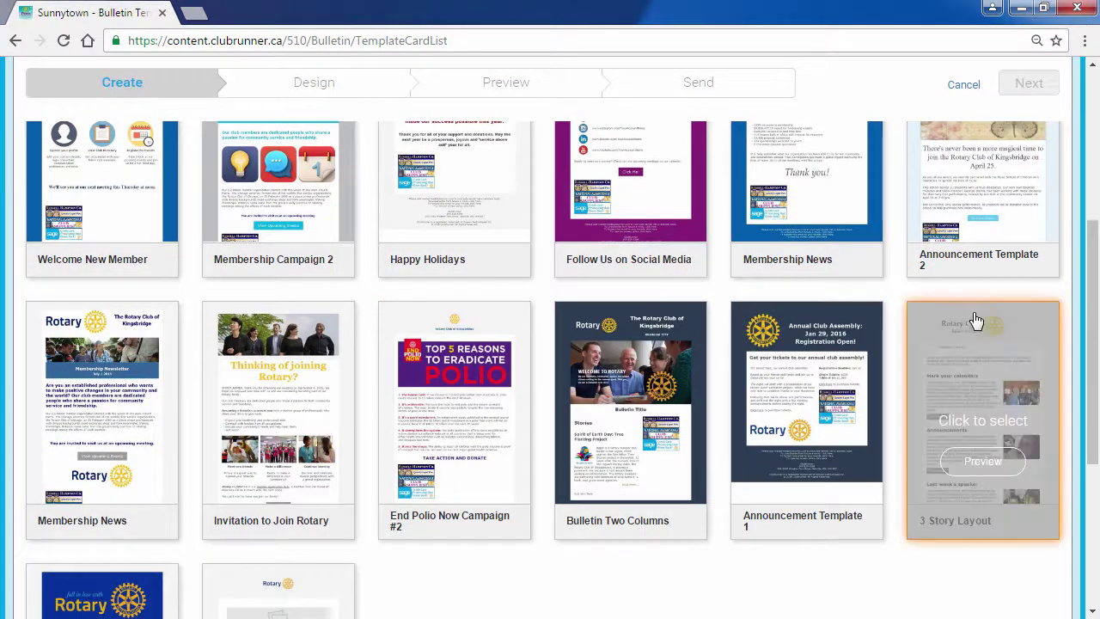
left_click(971, 375)
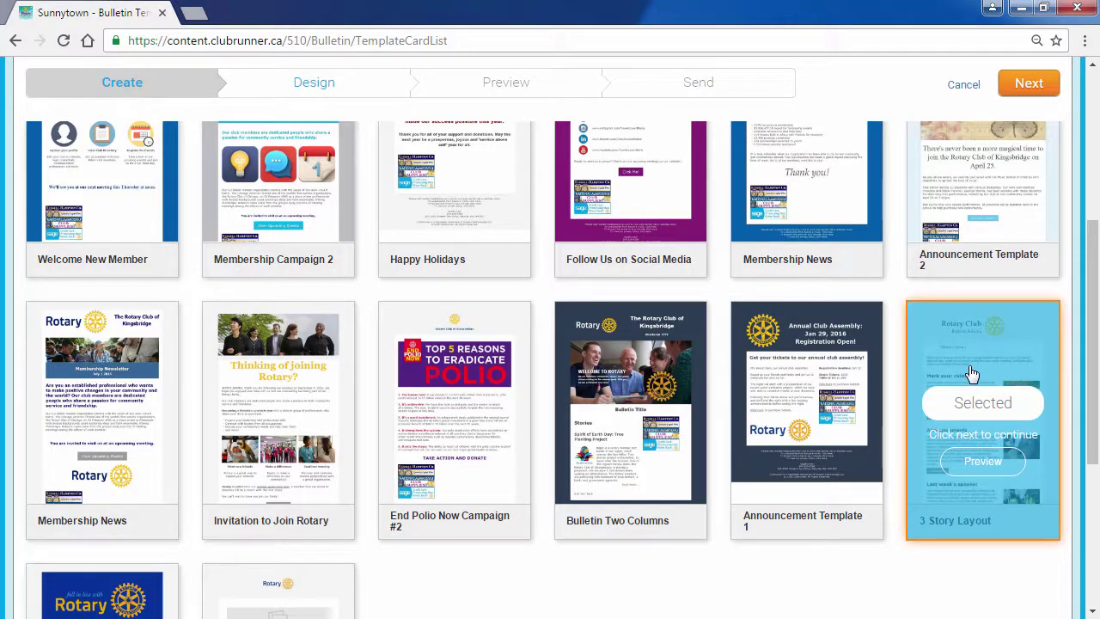
left_click(1028, 83)
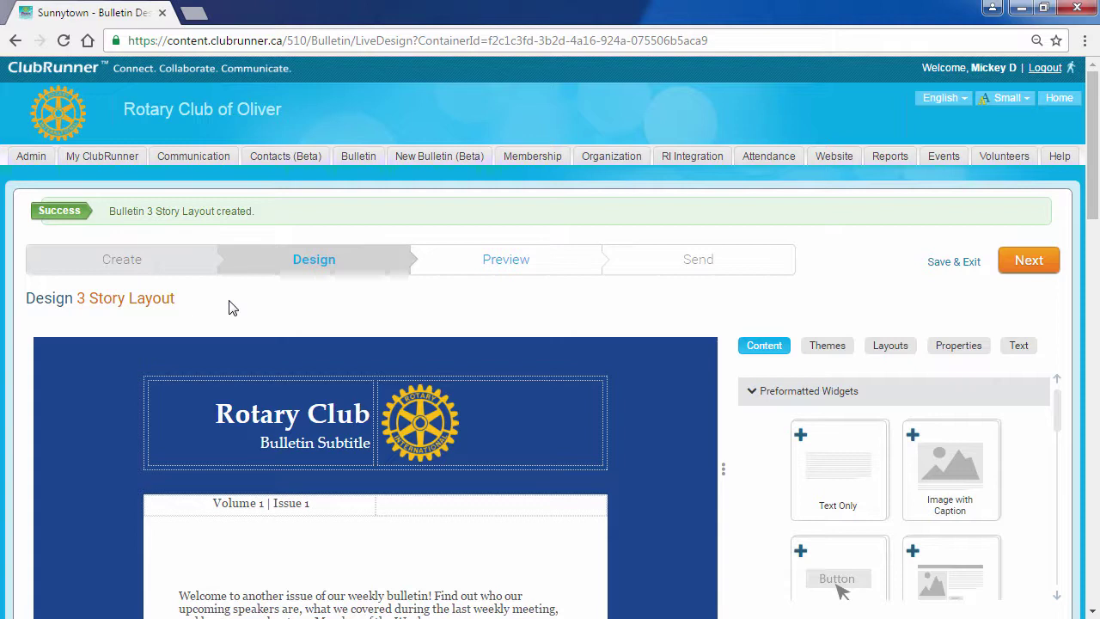
Step: Rename the bulletin as Test Bulletin in its properties and save the change
mouse_move(339, 274)
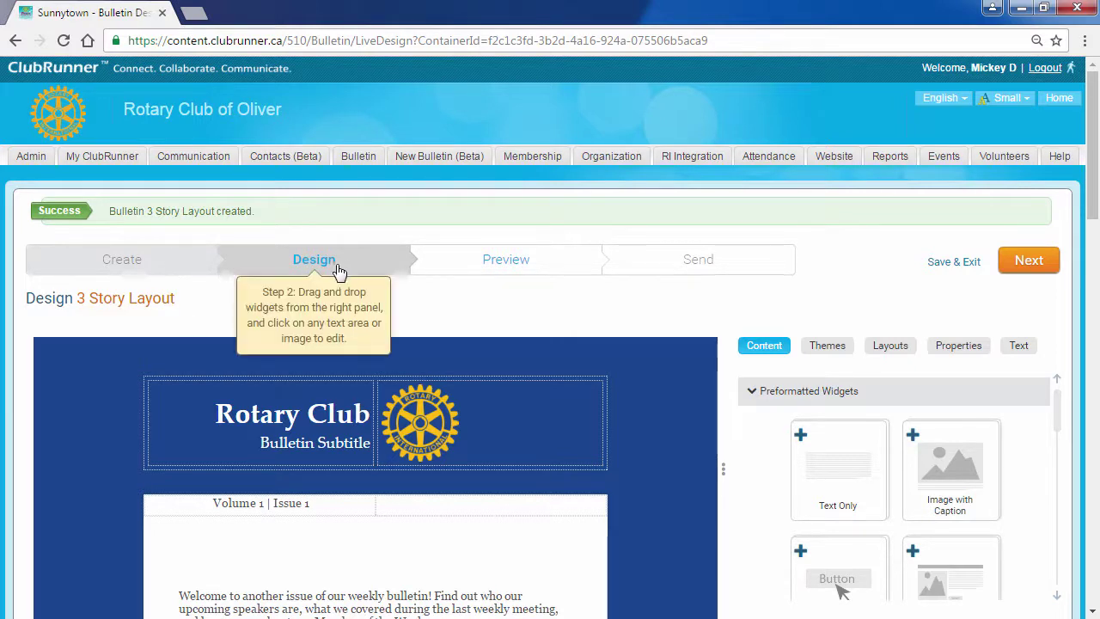
mouse_move(526, 265)
left_click(144, 310)
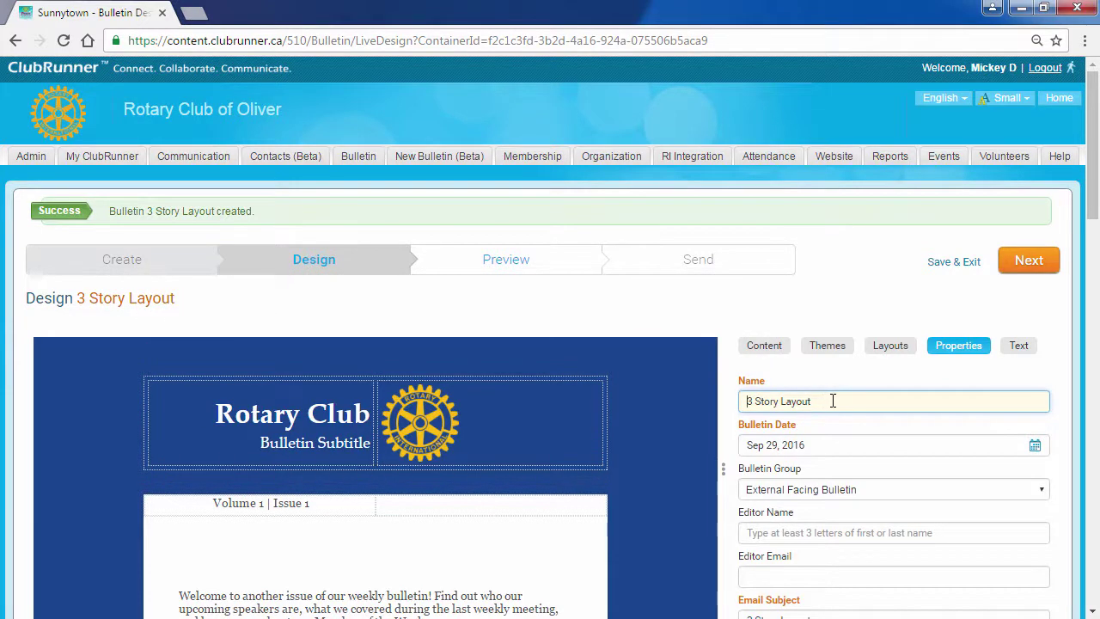
left_click_drag(810, 401, 732, 388)
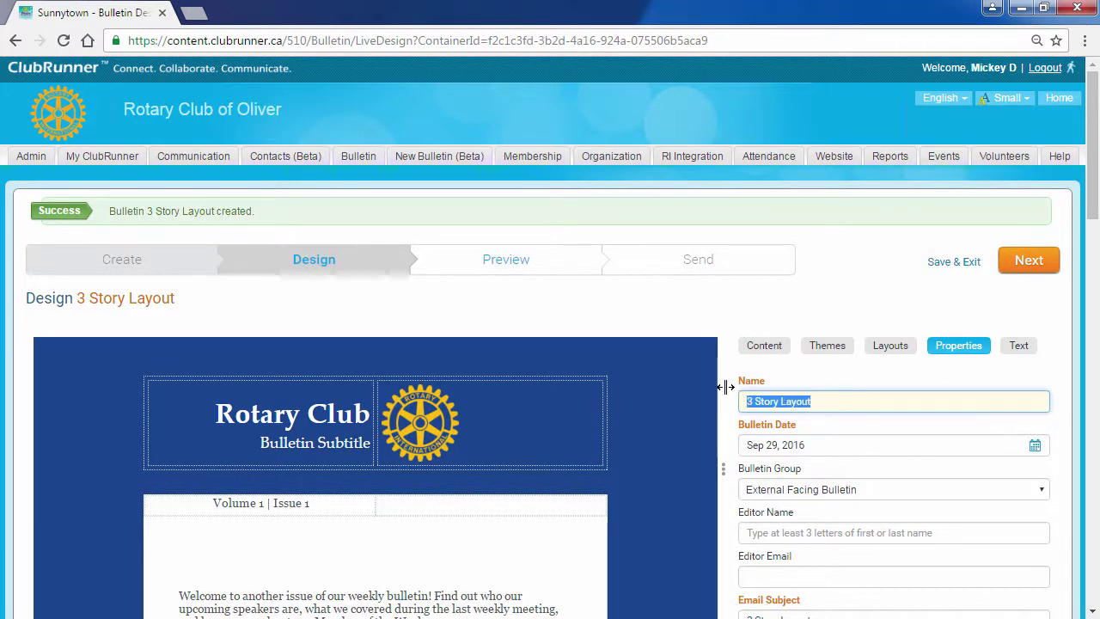
type("Test Bulletin")
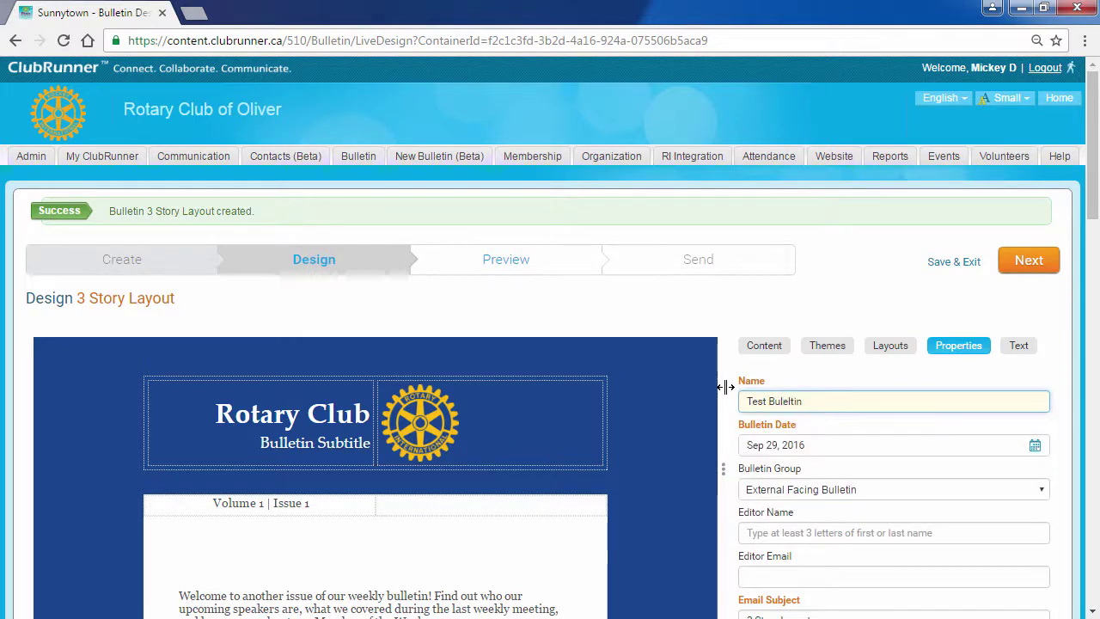
key("BackSpace")
key("BackSpace")
key("BackSpace")
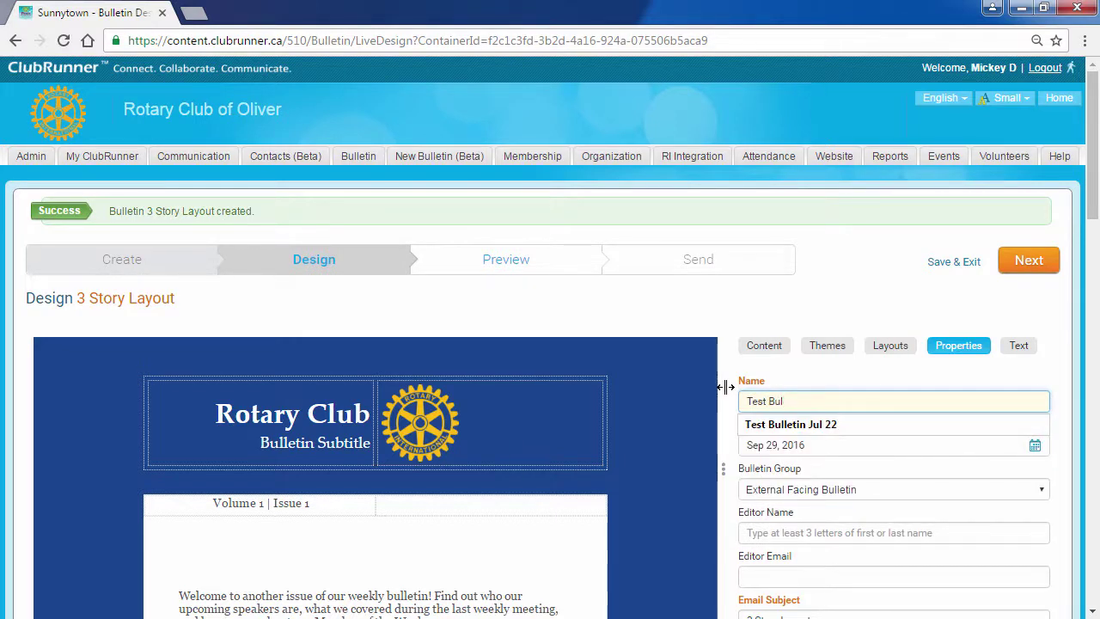
type("letin")
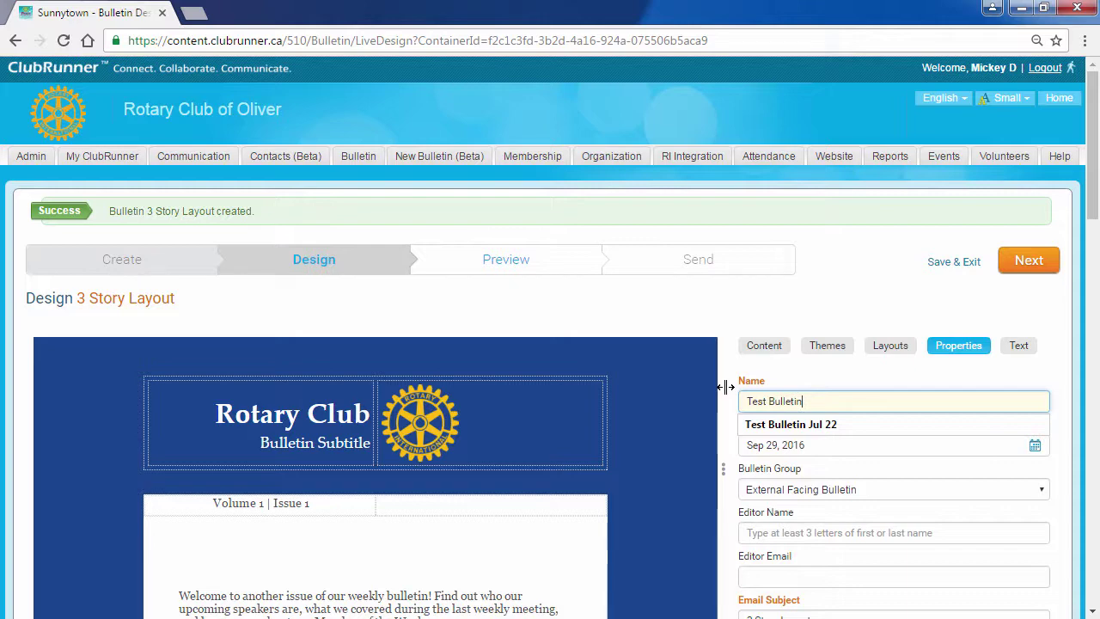
left_click(829, 379)
scroll(859, 400, "down", 5)
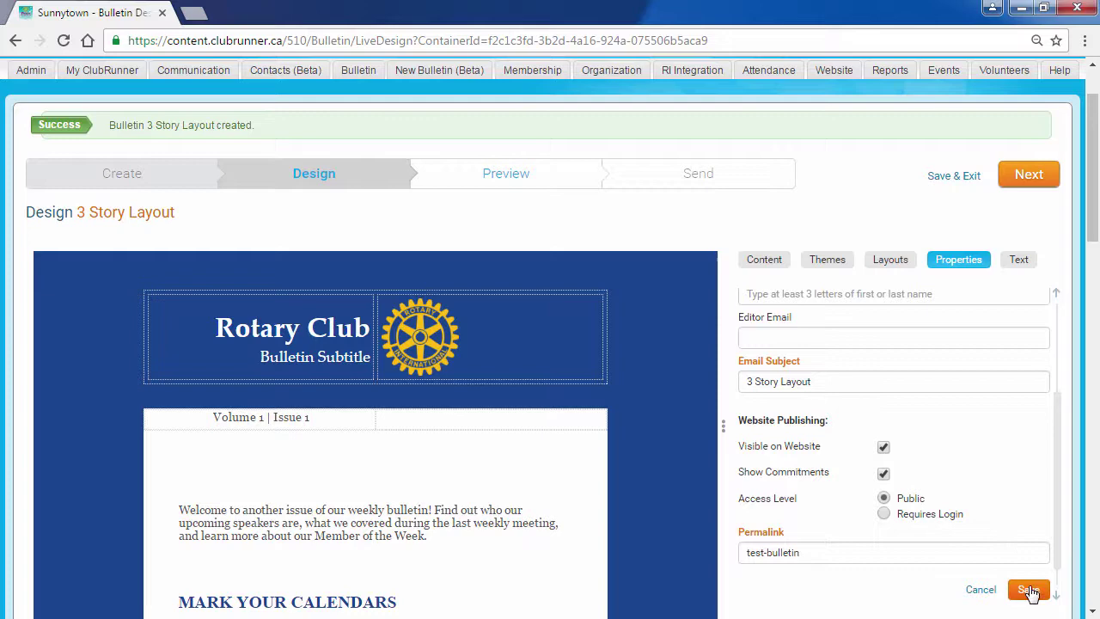
left_click(1030, 590)
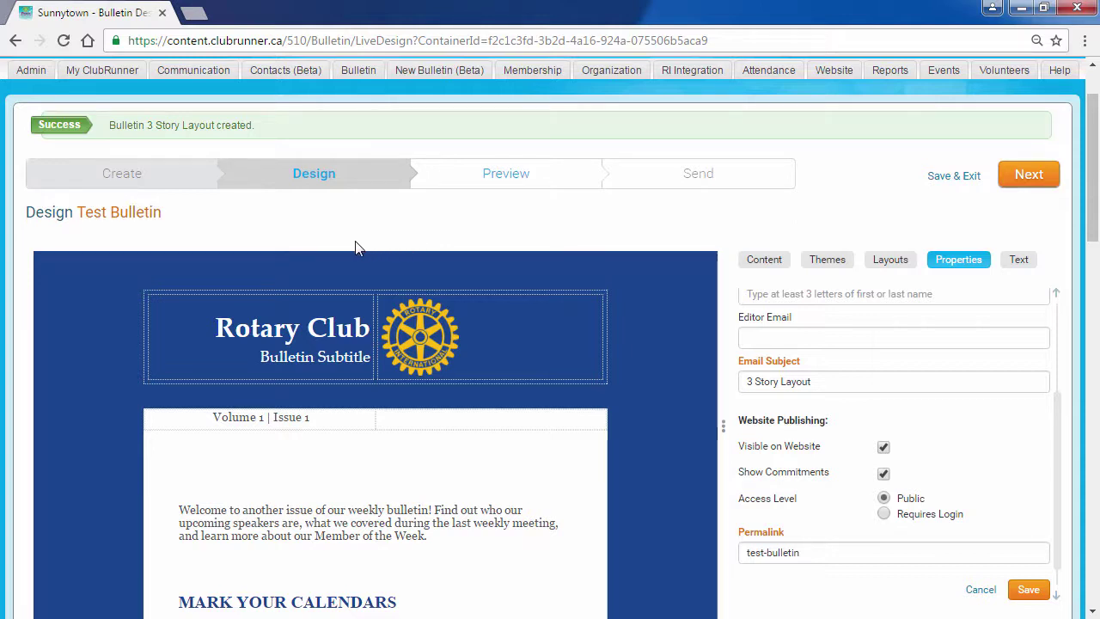
Step: Edit the top banner text so the heading reads "Rotary Club of X" and the subtitle reads "Bulletin Title"
mouse_move(315, 321)
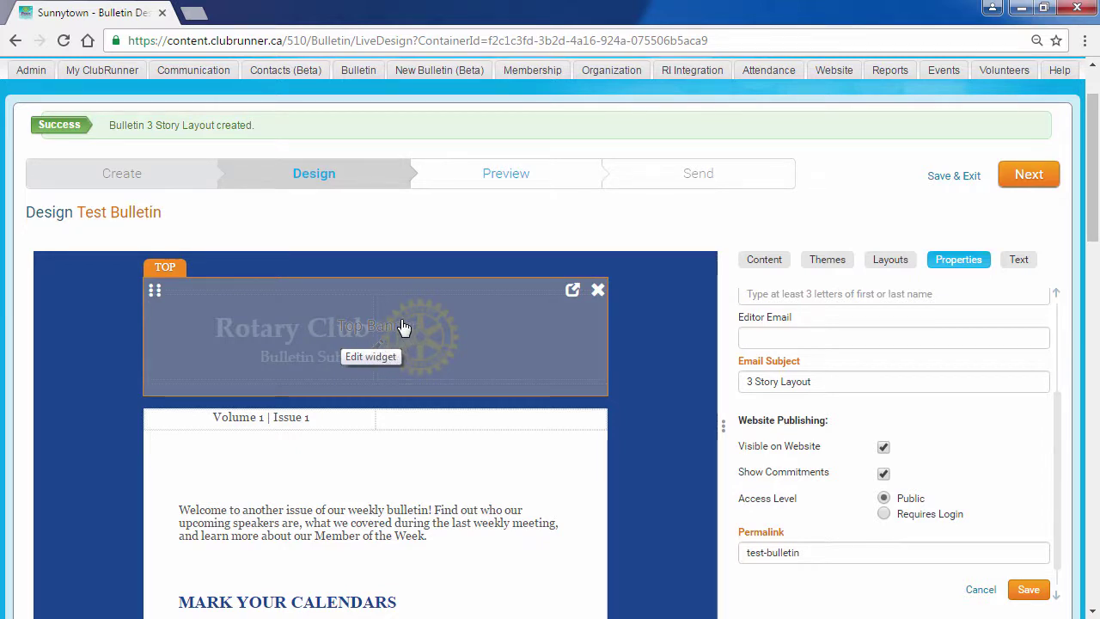
left_click(381, 349)
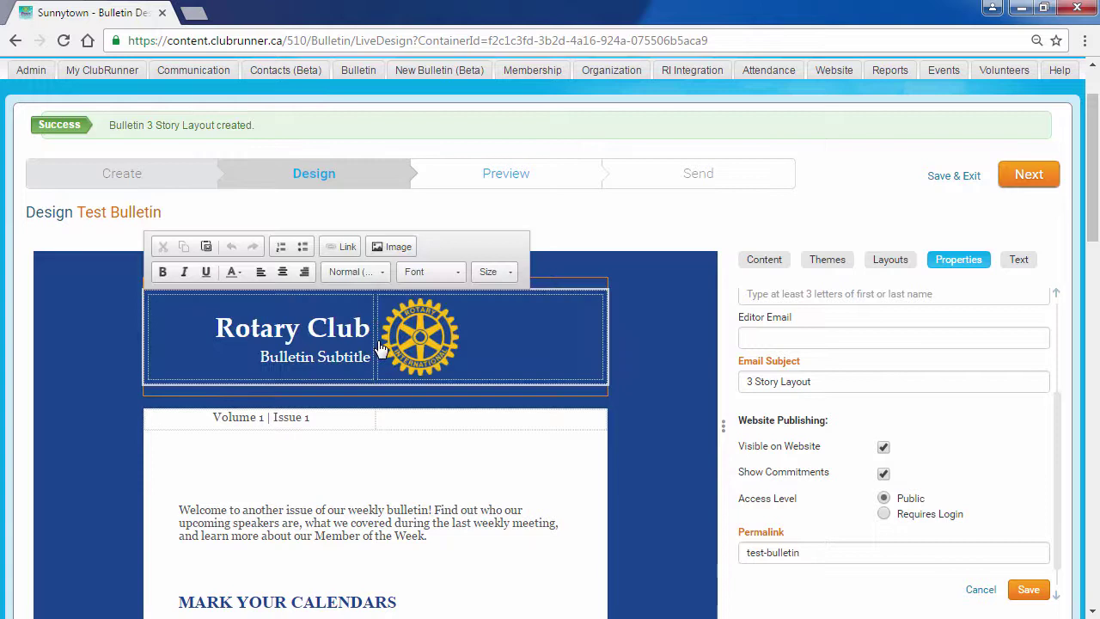
left_click(372, 326)
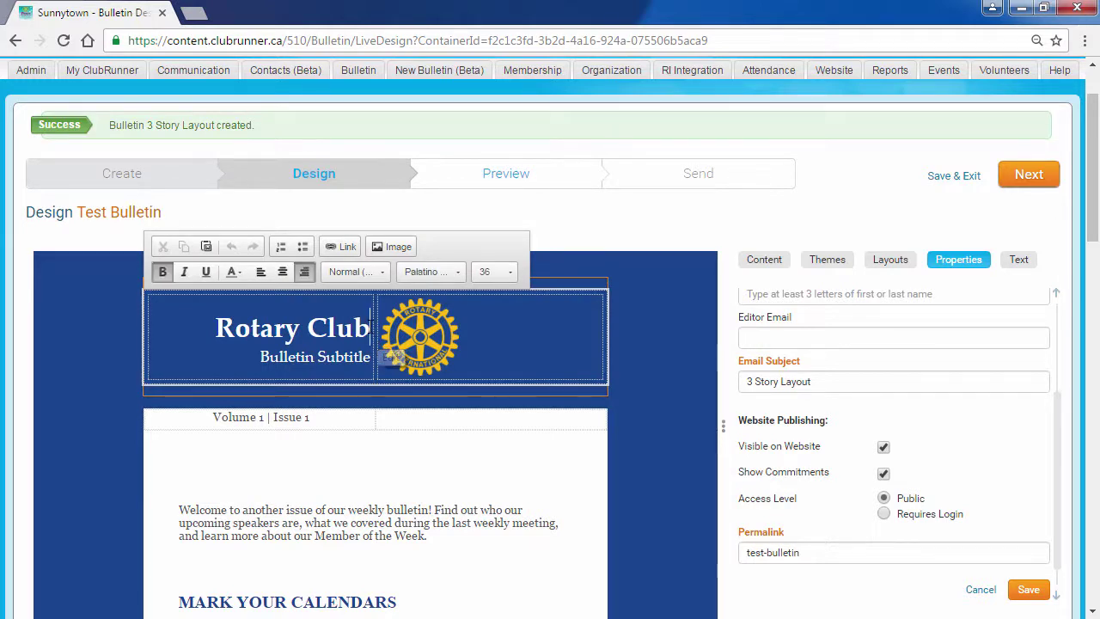
type("of X")
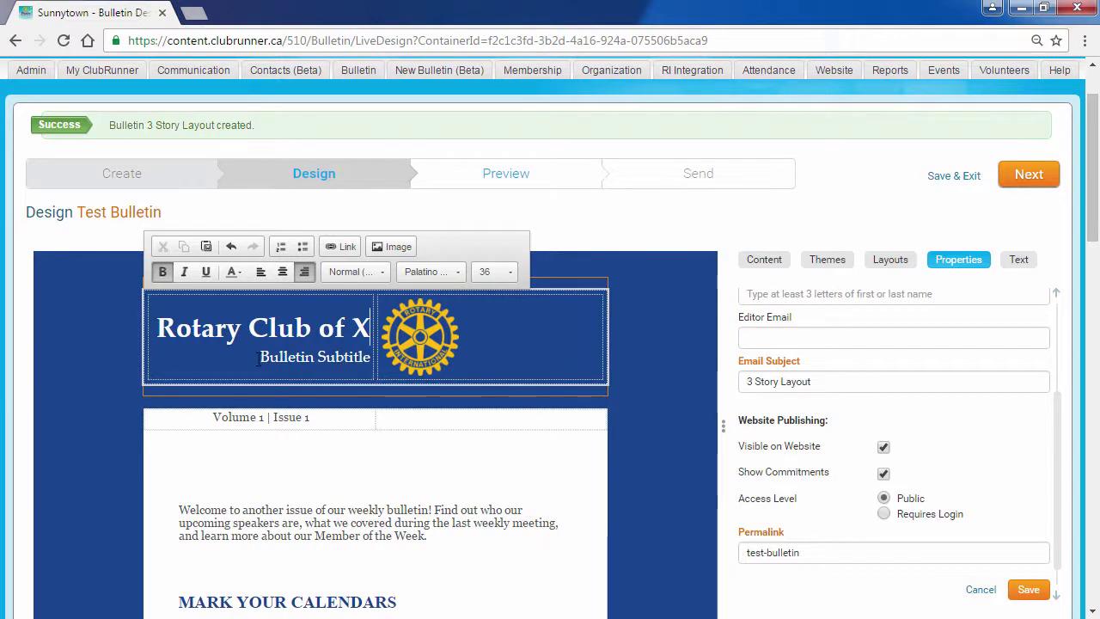
left_click_drag(259, 359, 372, 361)
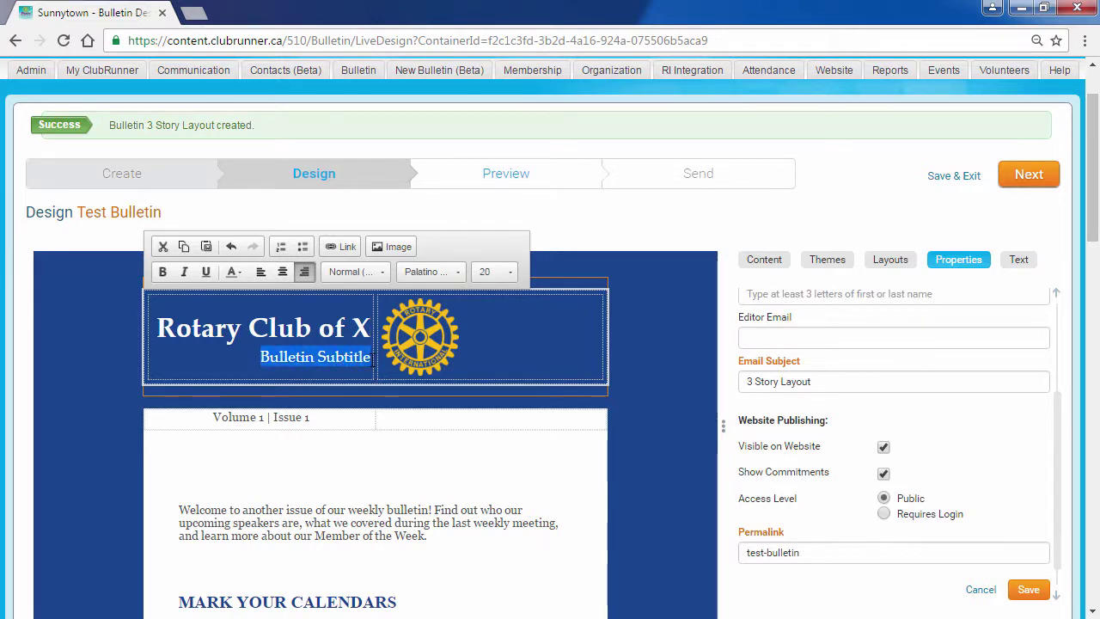
type("Bulletin Ti")
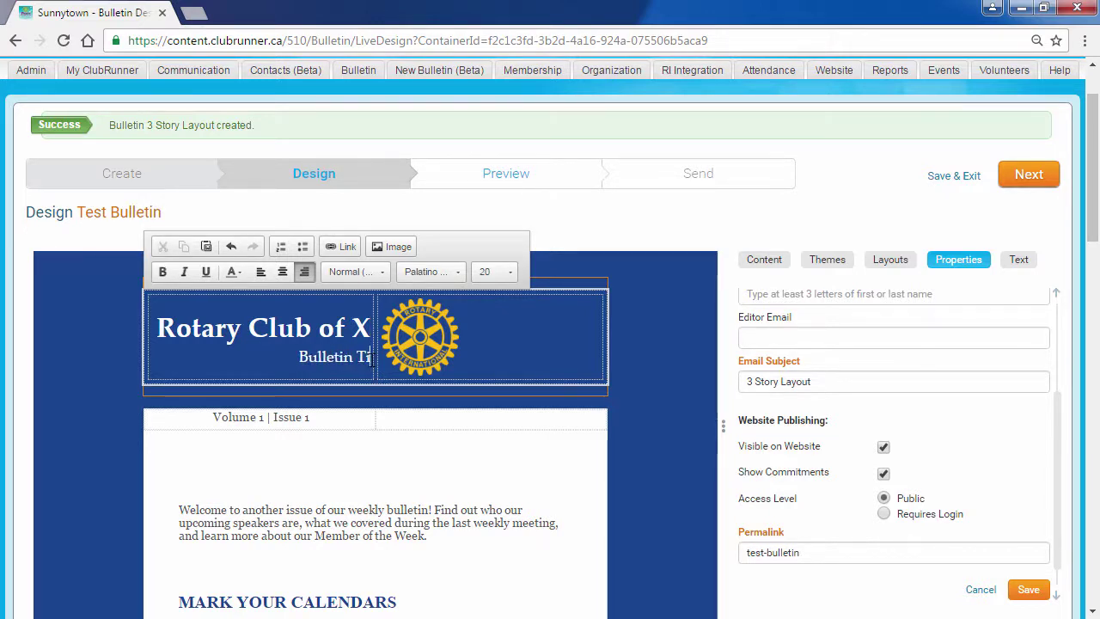
type("tle")
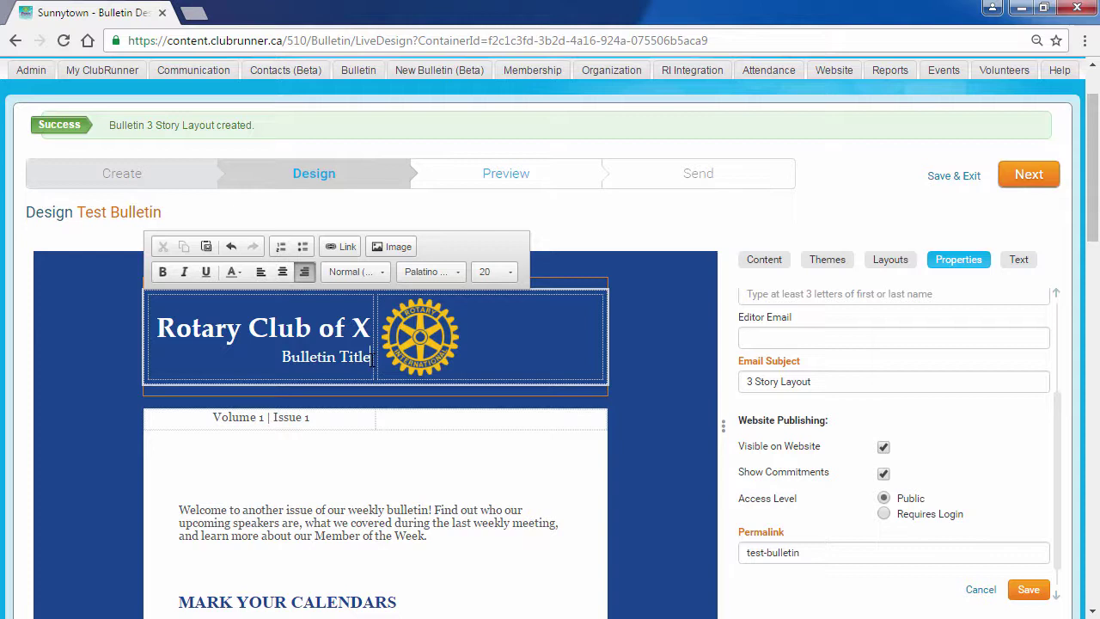
Step: Choose 250x139_T1617-EN.png from the Rotary Images folder as the replacement for the top banner's wheel logo
double_click(420, 335)
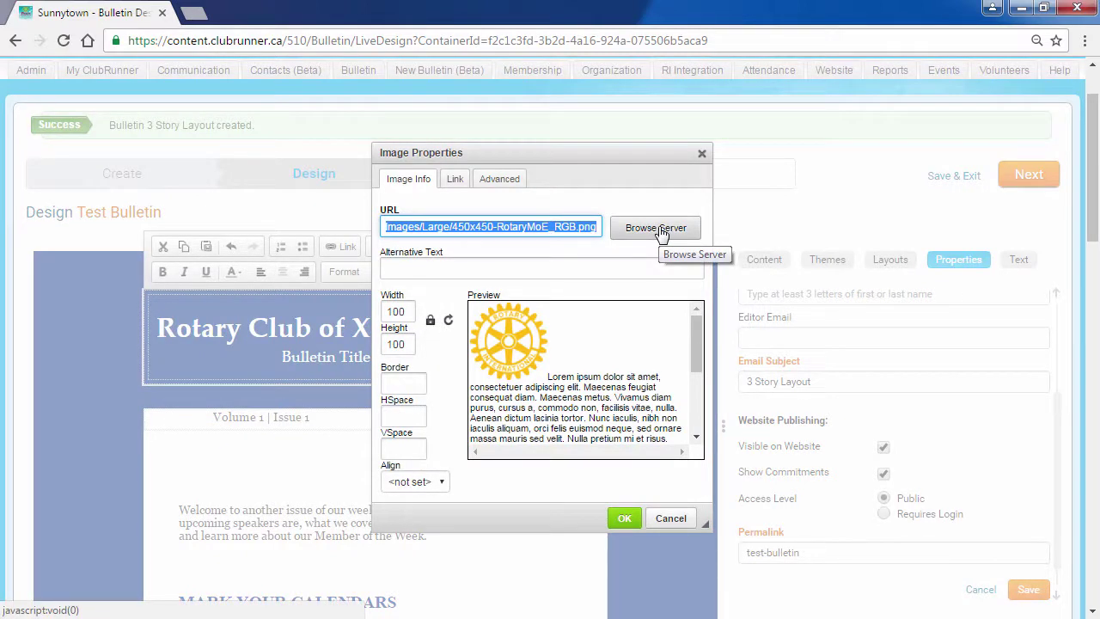
left_click(658, 229)
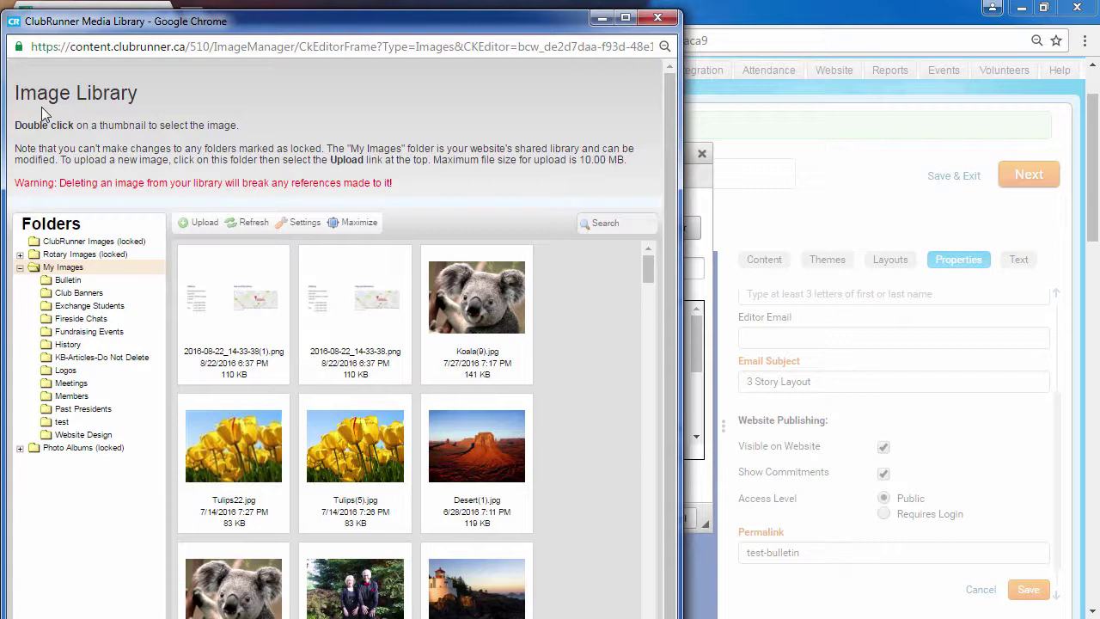
left_click(89, 256)
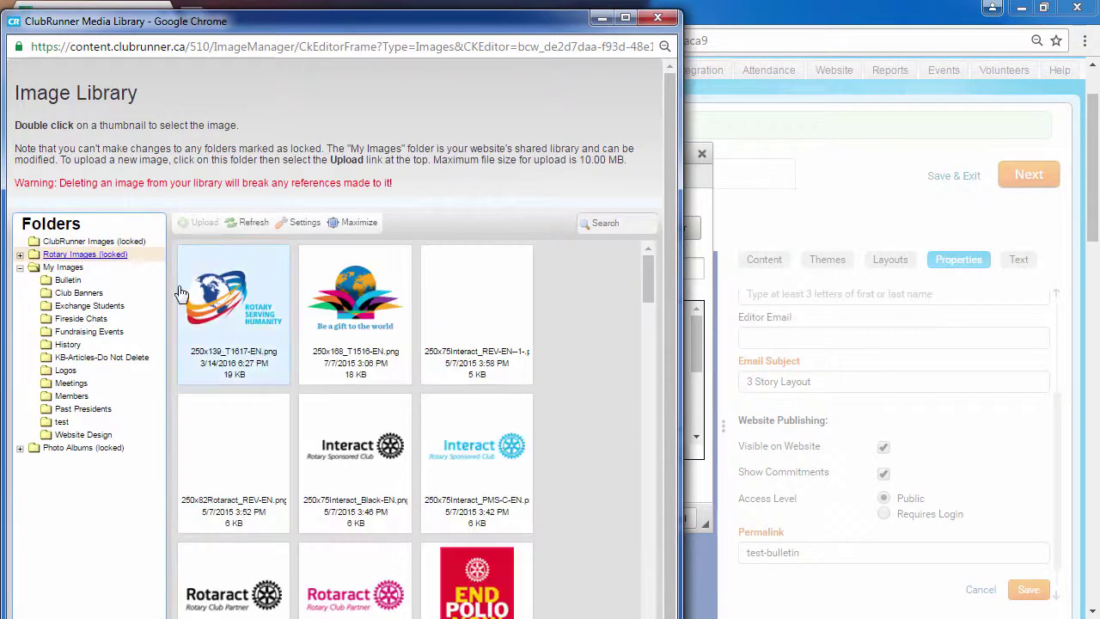
double_click(235, 308)
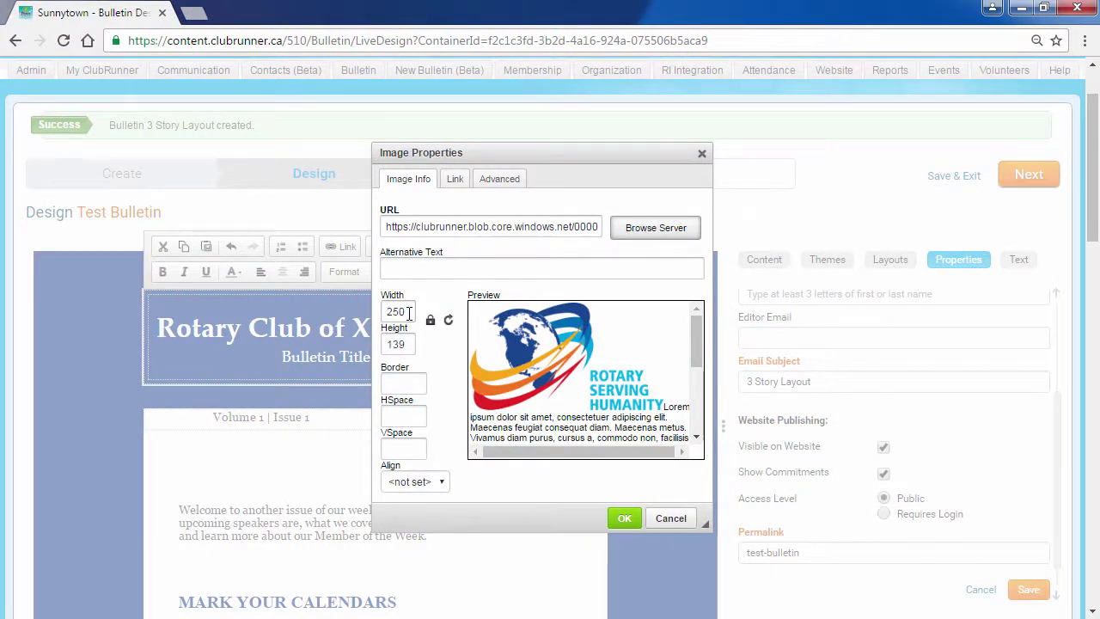
Step: Set the replacement banner logo's width to 150 with its proportions locked, and apply the image properties
left_click_drag(408, 311, 381, 310)
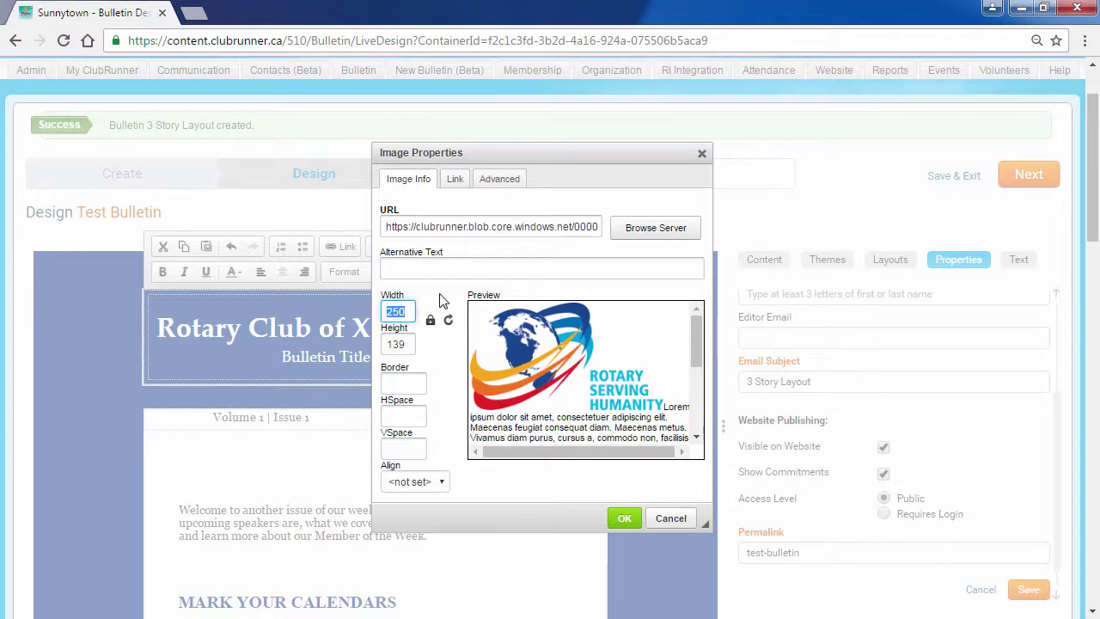
type("150")
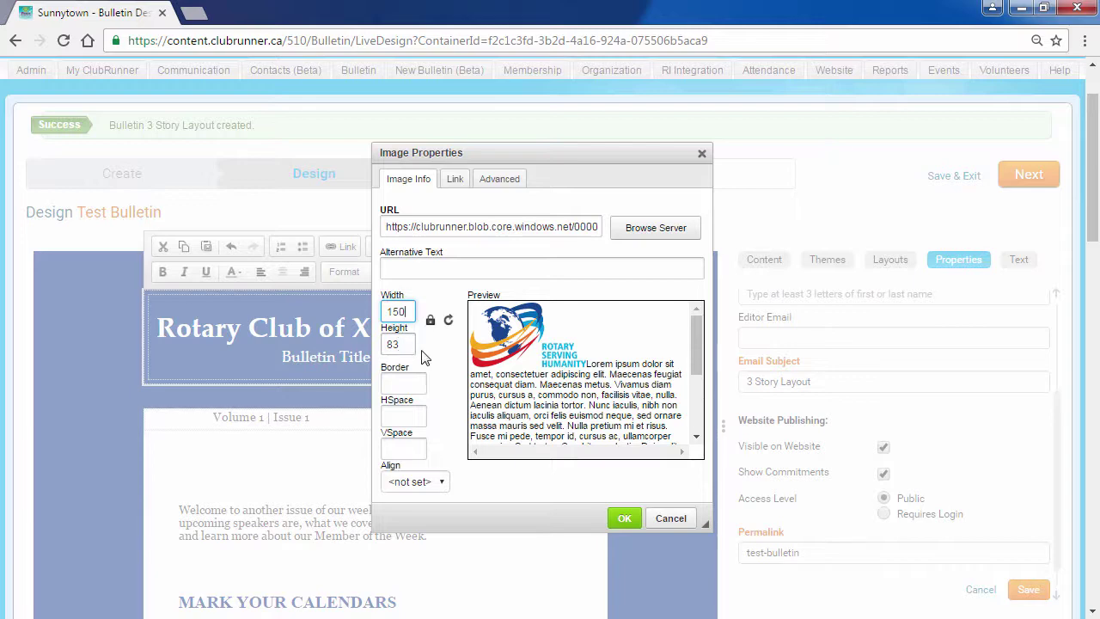
left_click(625, 520)
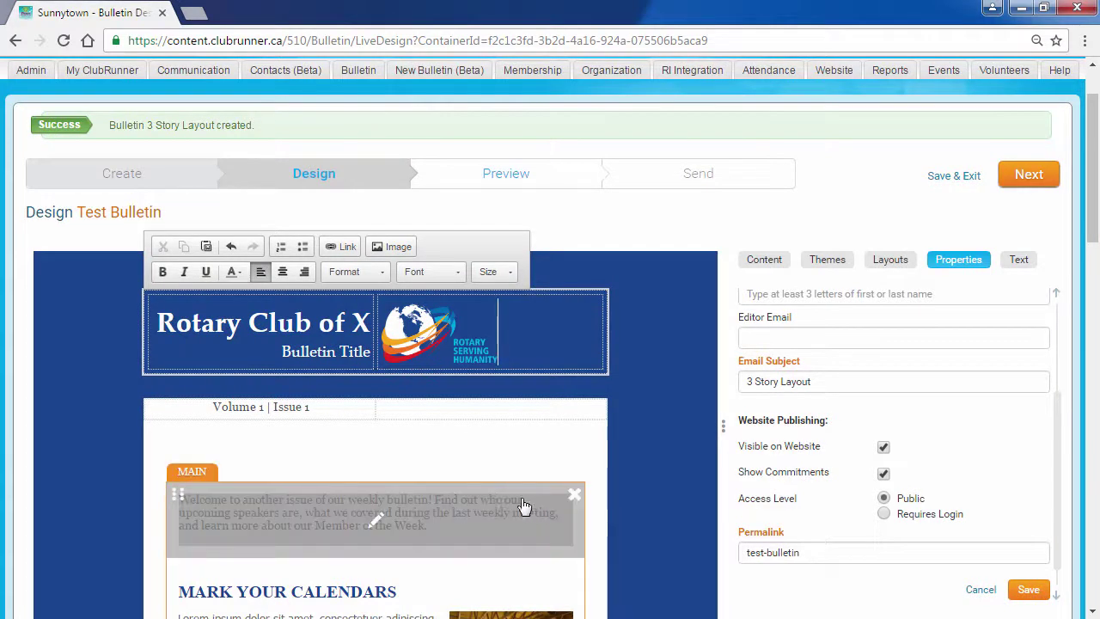
Step: Change the issue number in the line below the banner so it reads "Volume 1 | Issue 2"
left_click(379, 441)
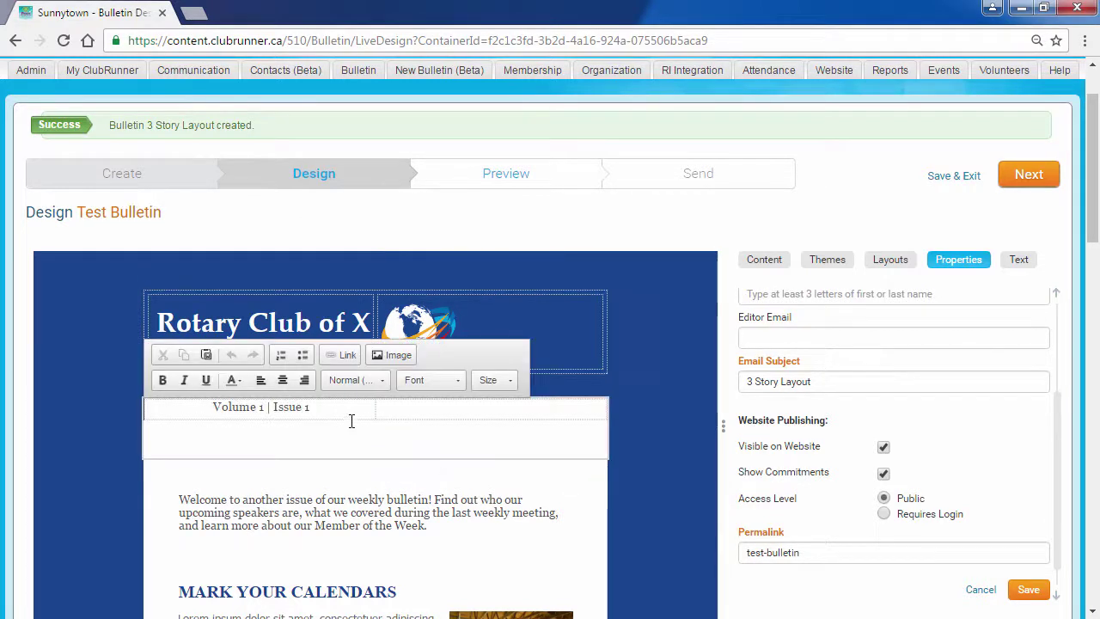
left_click(312, 409)
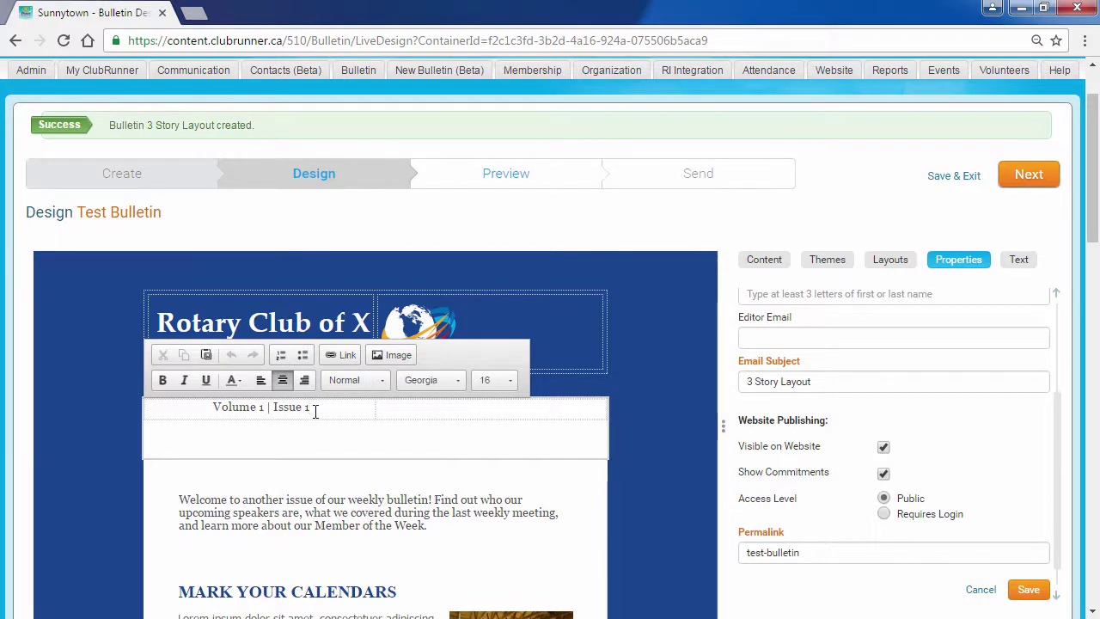
key("BackSpace")
type("2")
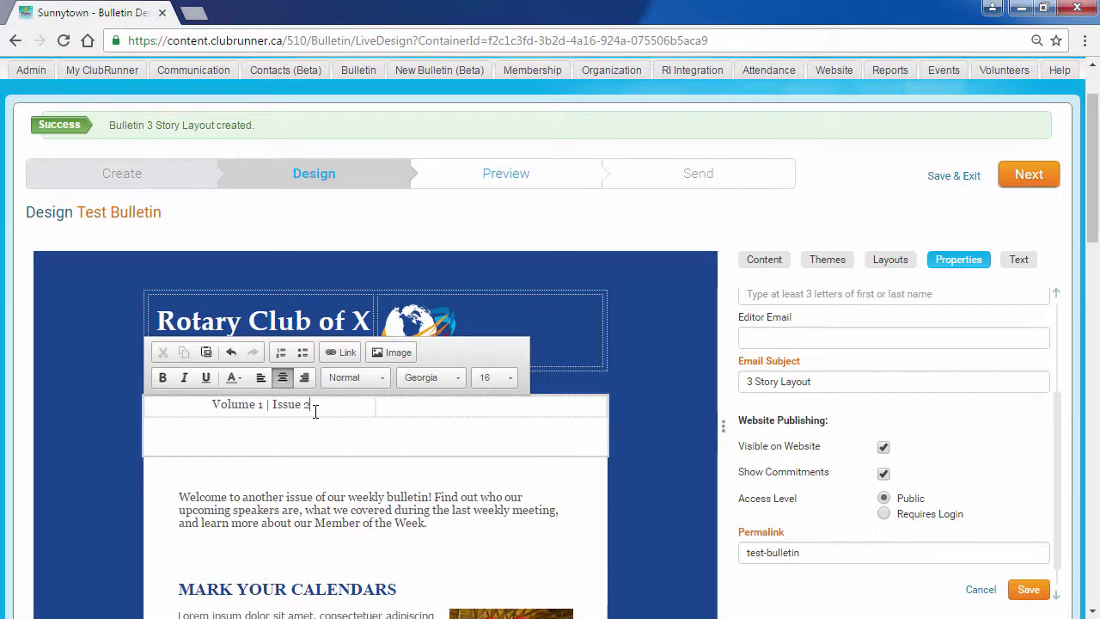
left_click(107, 473)
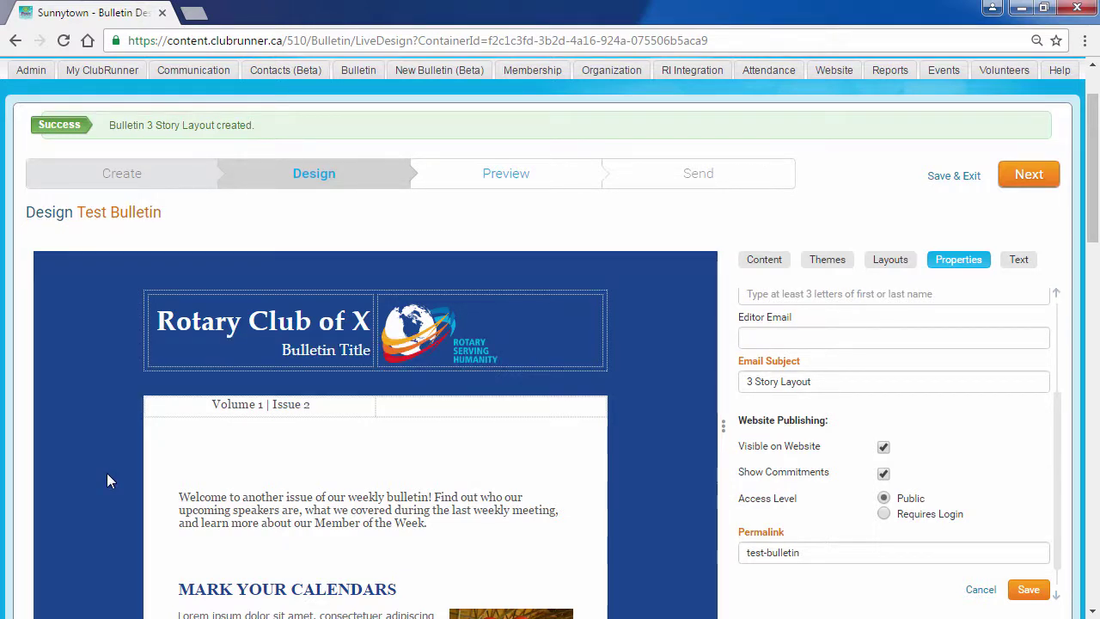
Step: Append "Thank you." to the end of the welcome paragraph in the main section
scroll(107, 473, "down", 3)
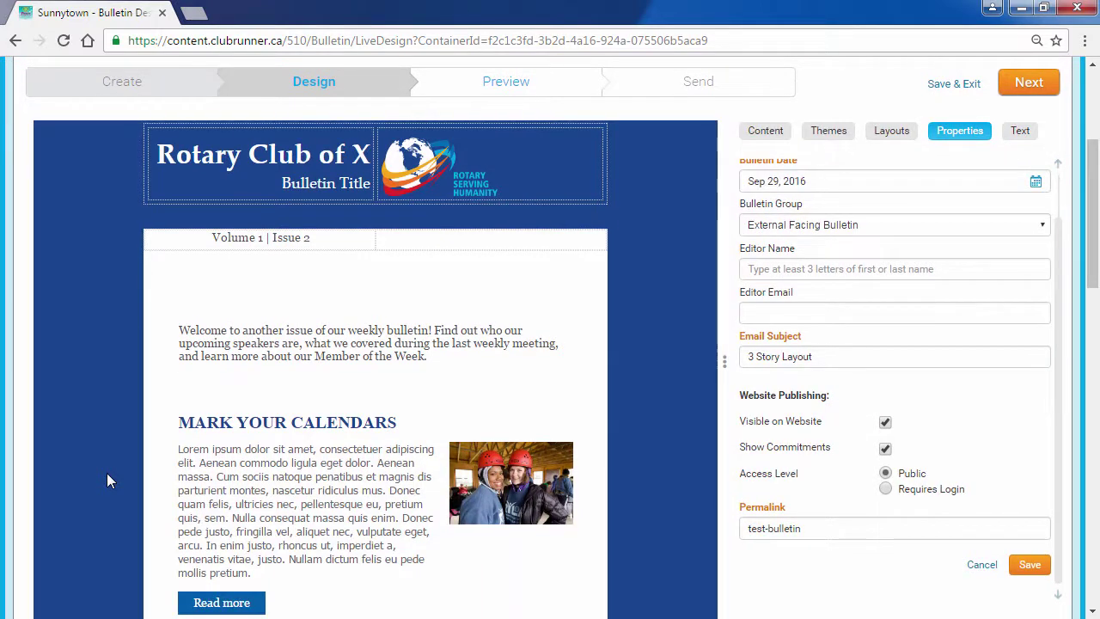
mouse_move(332, 371)
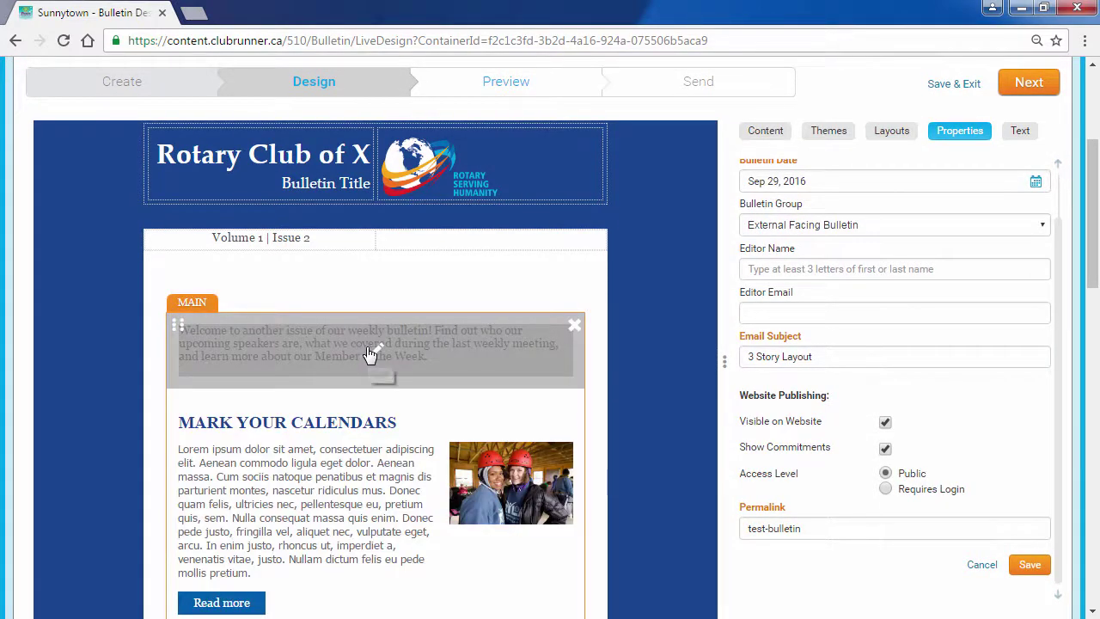
left_click(370, 352)
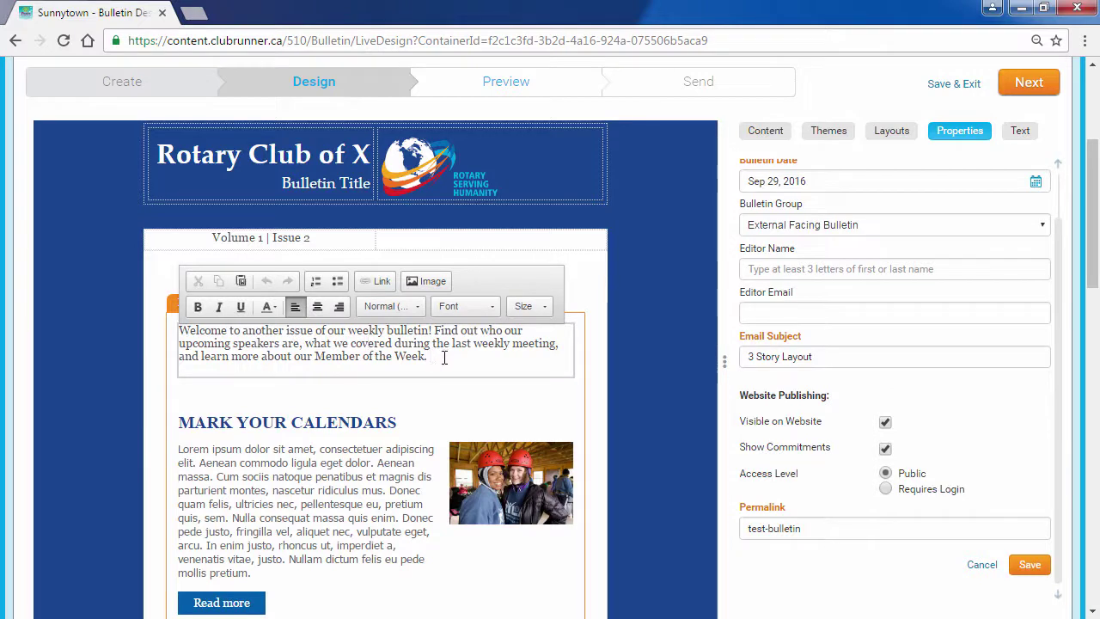
type("Thank you.")
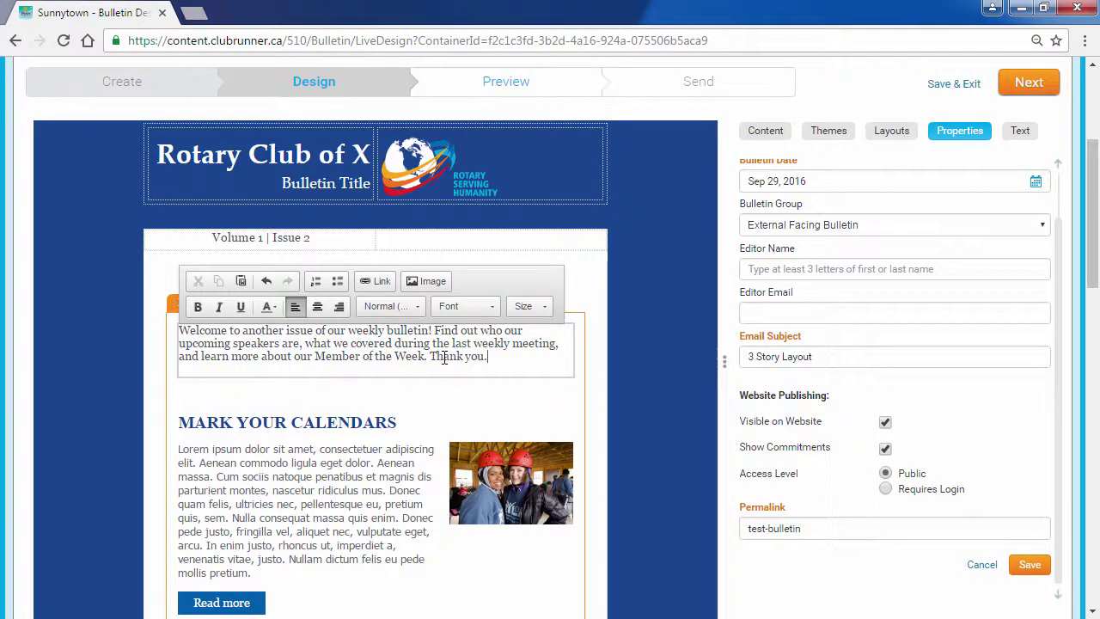
left_click(635, 296)
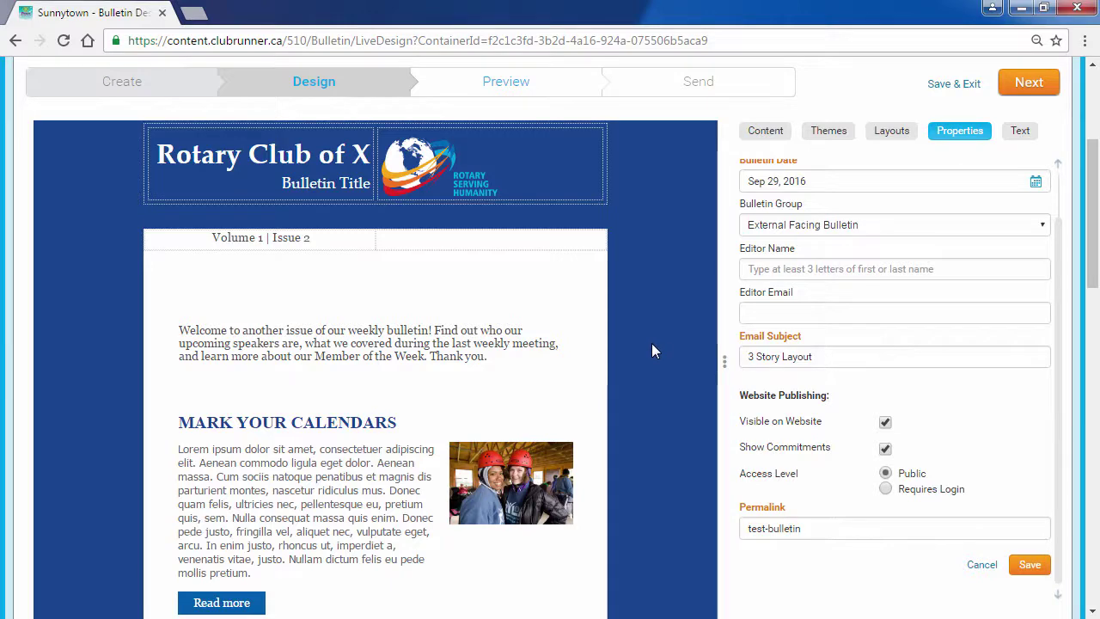
Step: Examine the story widgets below the welcome text, including the editing controls for their titles, body text, images and Read more buttons
scroll(652, 343, "down", 1)
scroll(652, 343, "down", 1)
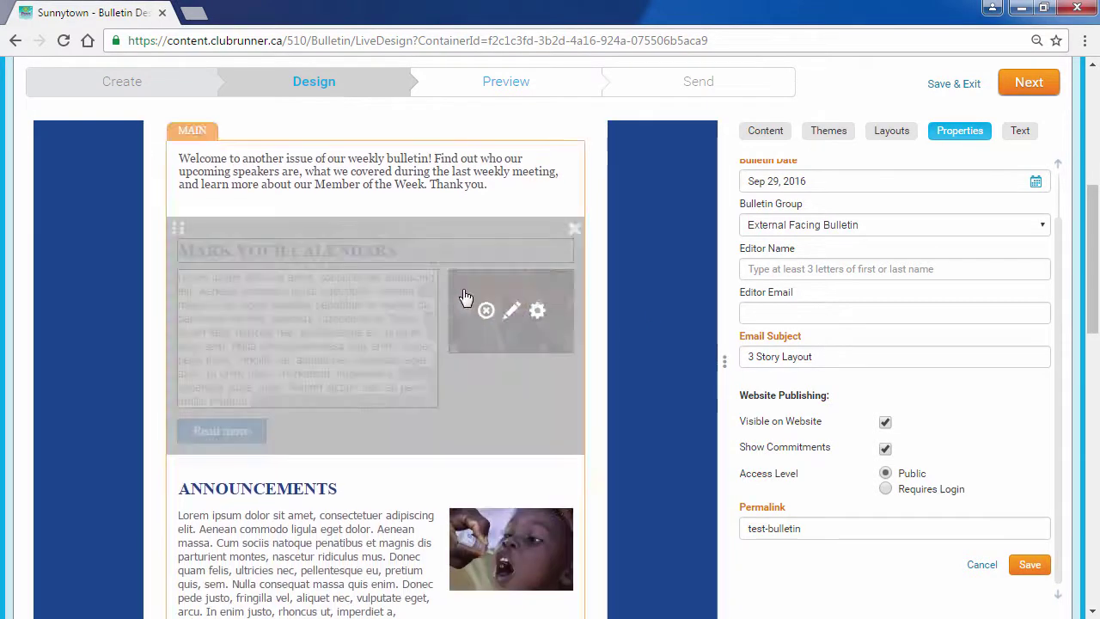
left_click_drag(481, 308, 456, 456)
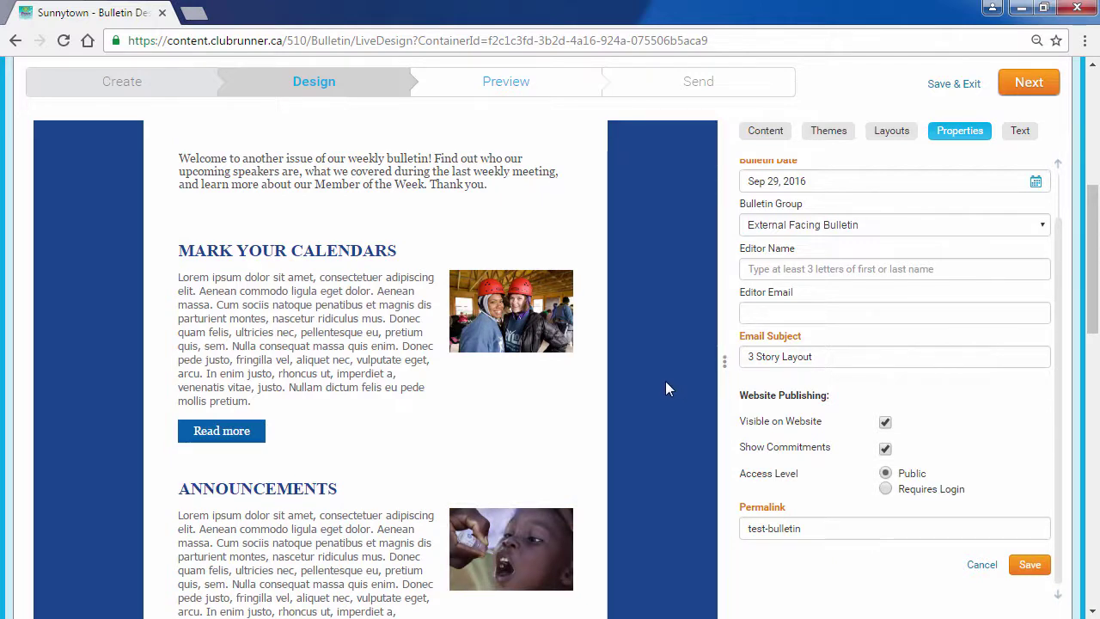
mouse_move(559, 380)
mouse_move(341, 284)
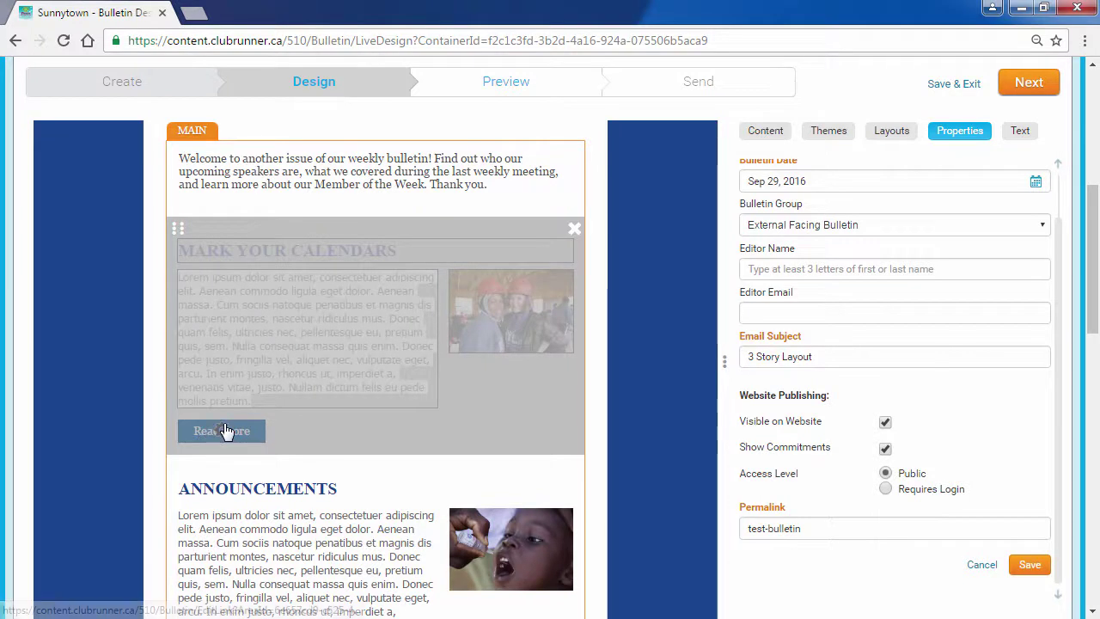
mouse_move(520, 326)
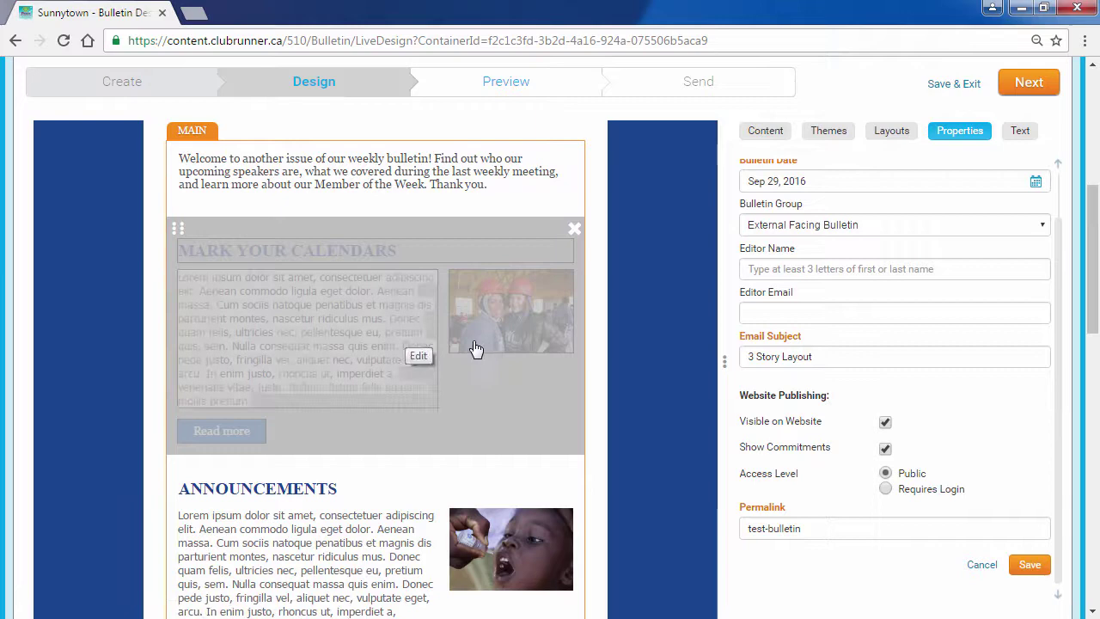
scroll(641, 374, "down", 3)
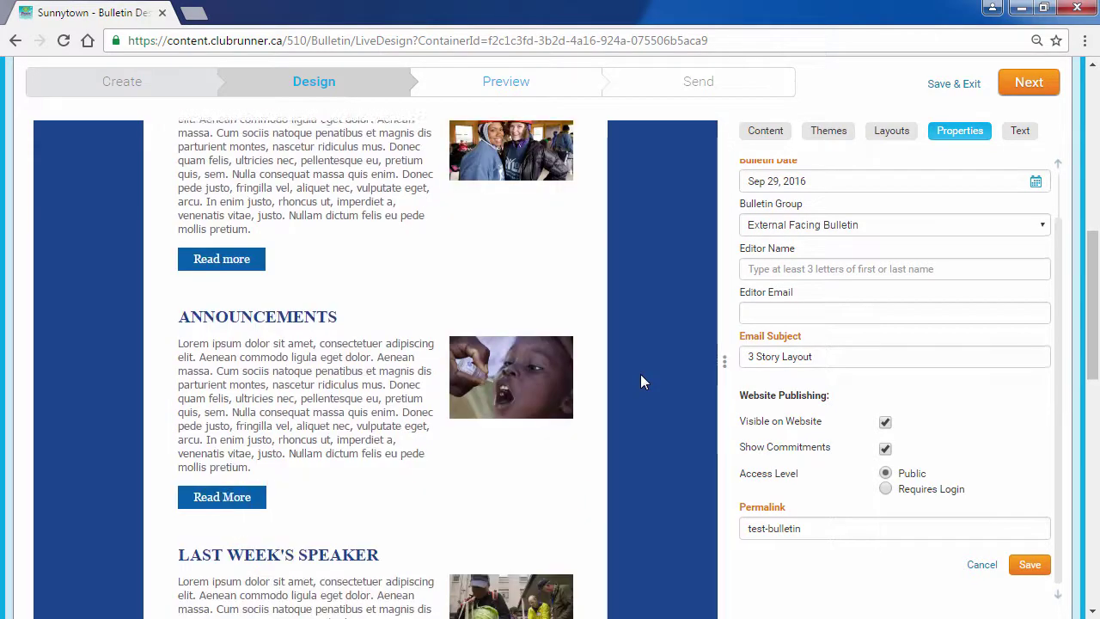
mouse_move(460, 325)
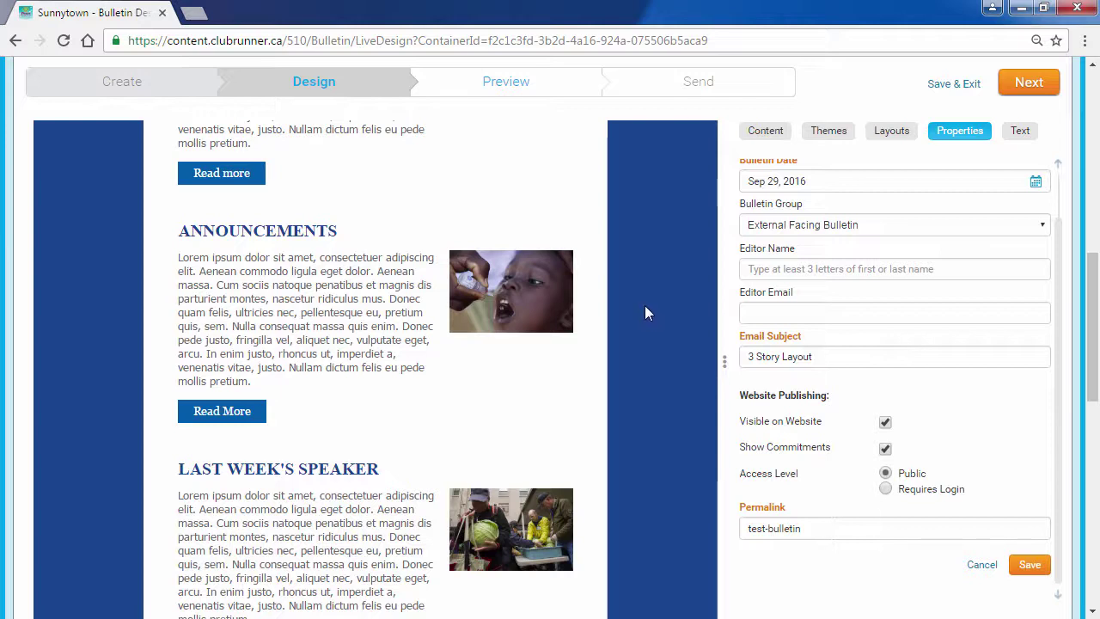
Step: Look through the available content widgets, including the Preformatted Widgets, Events and Bulletin & PR categories
left_click(766, 132)
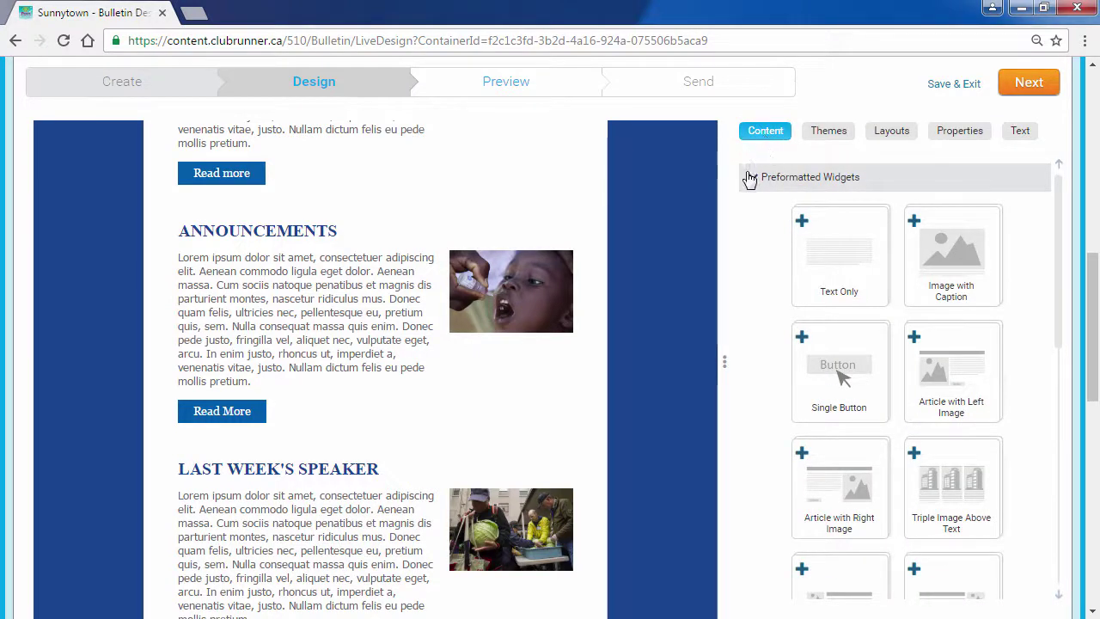
left_click(793, 181)
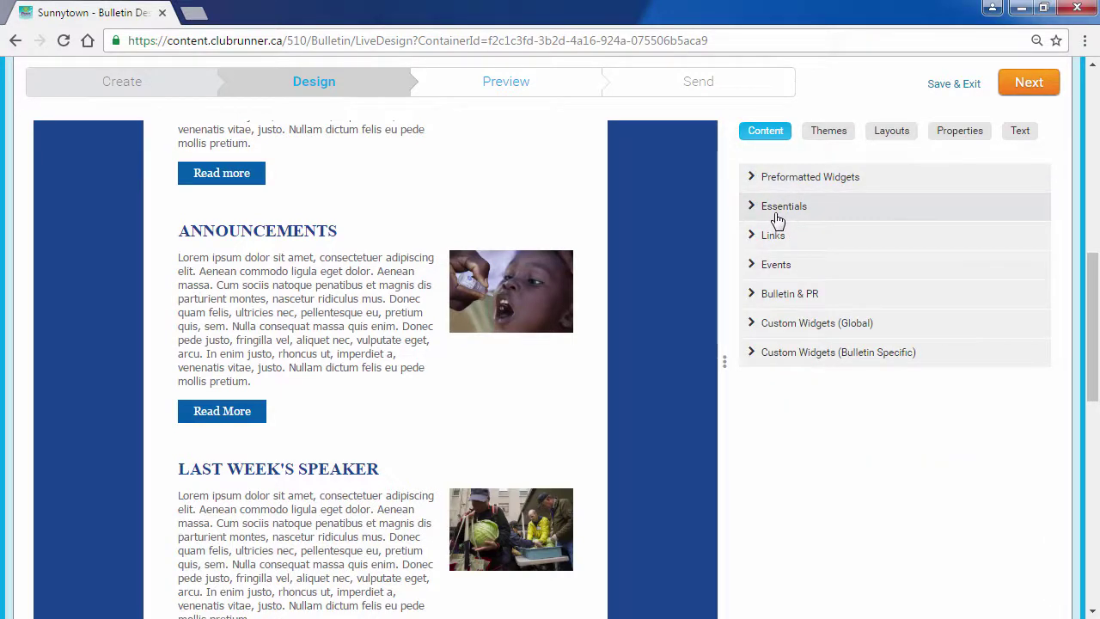
left_click(776, 264)
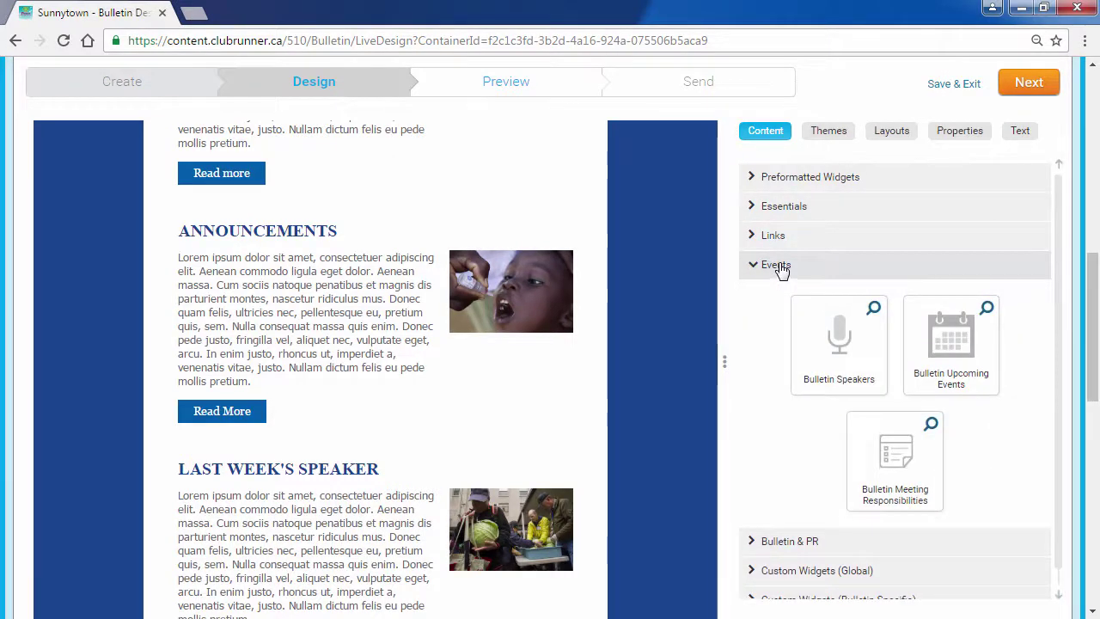
left_click(778, 269)
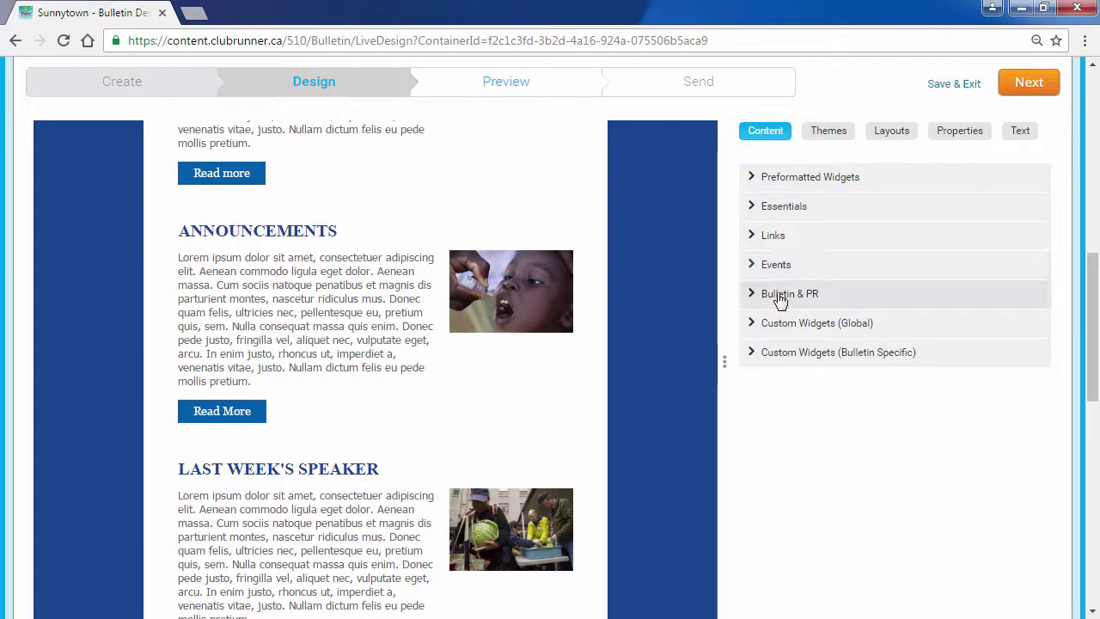
left_click(780, 301)
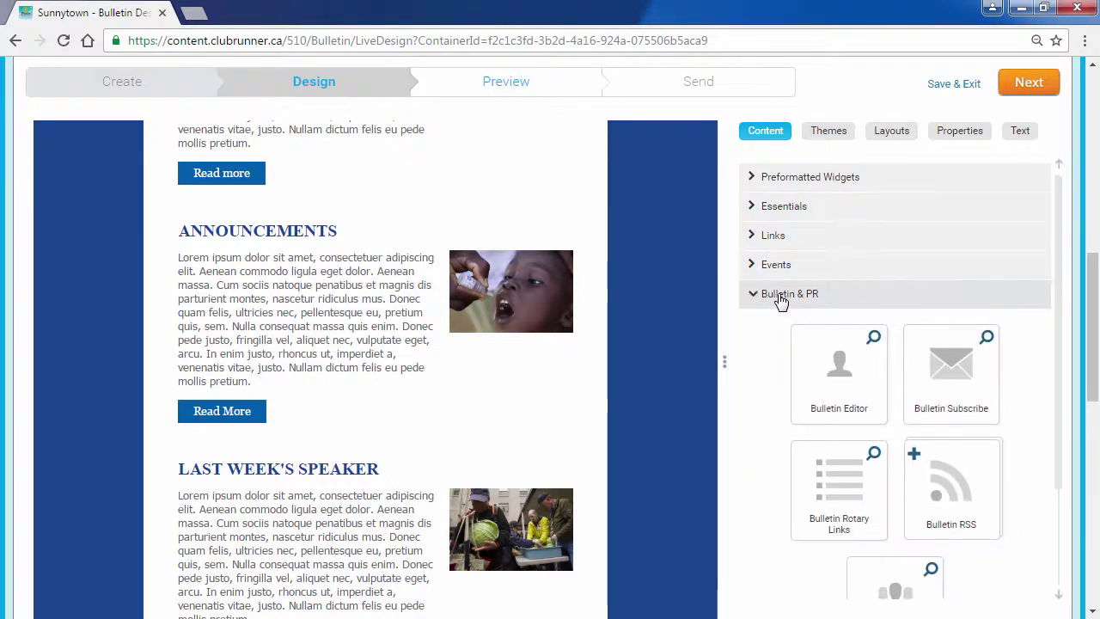
left_click(782, 296)
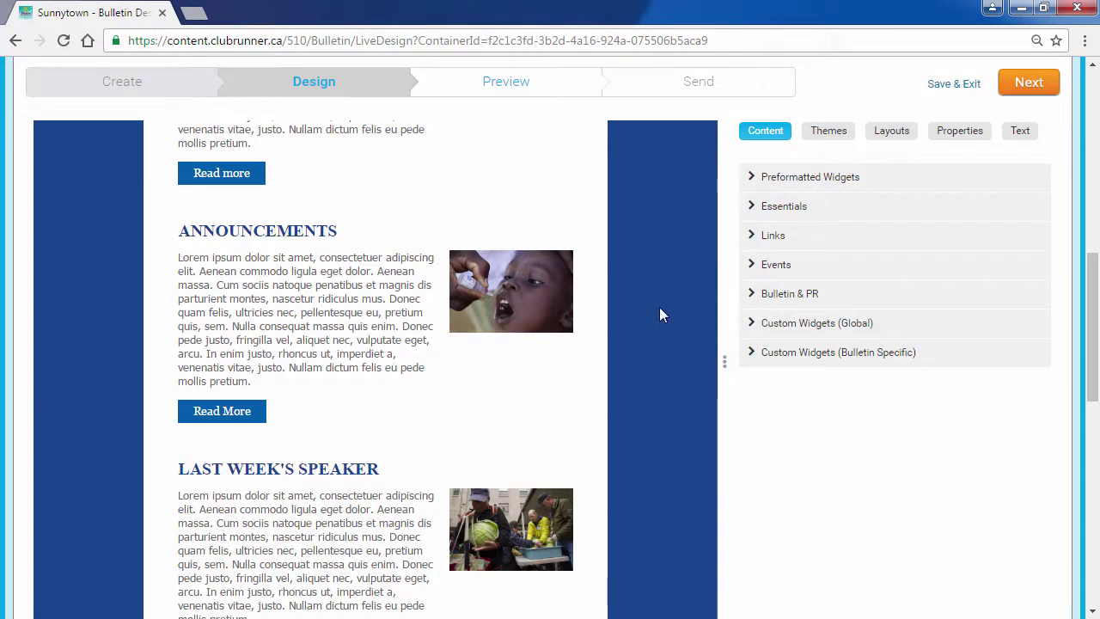
Step: Remove the Announcements and Last Week's Speaker story widgets from the bulletin
scroll(660, 307, "up", 3)
mouse_move(513, 307)
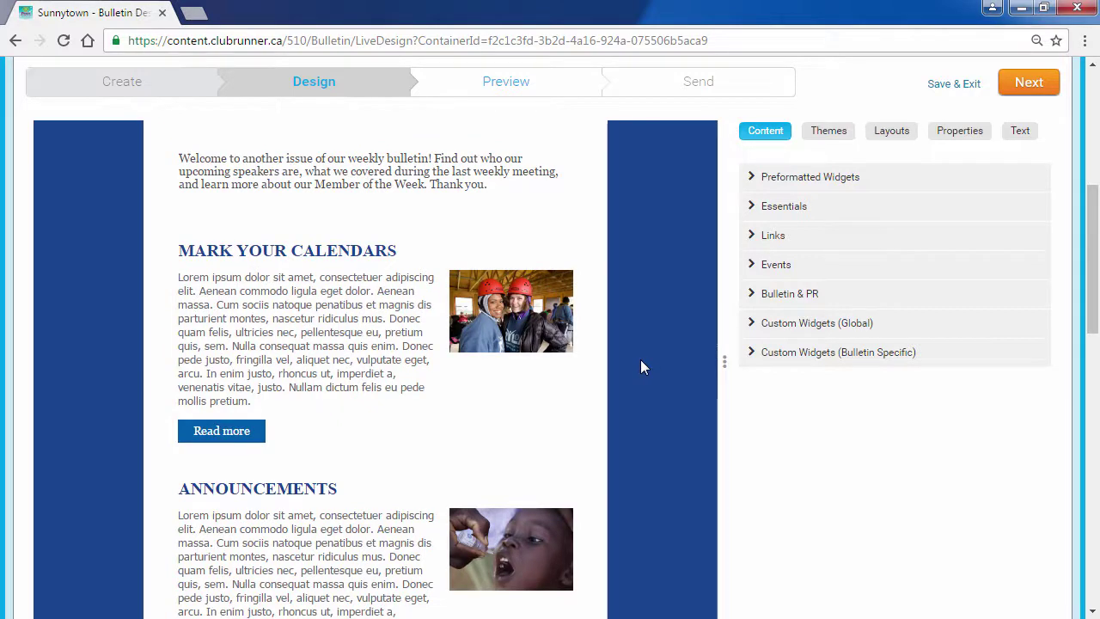
scroll(640, 368, "down", 1)
scroll(640, 367, "down", 2)
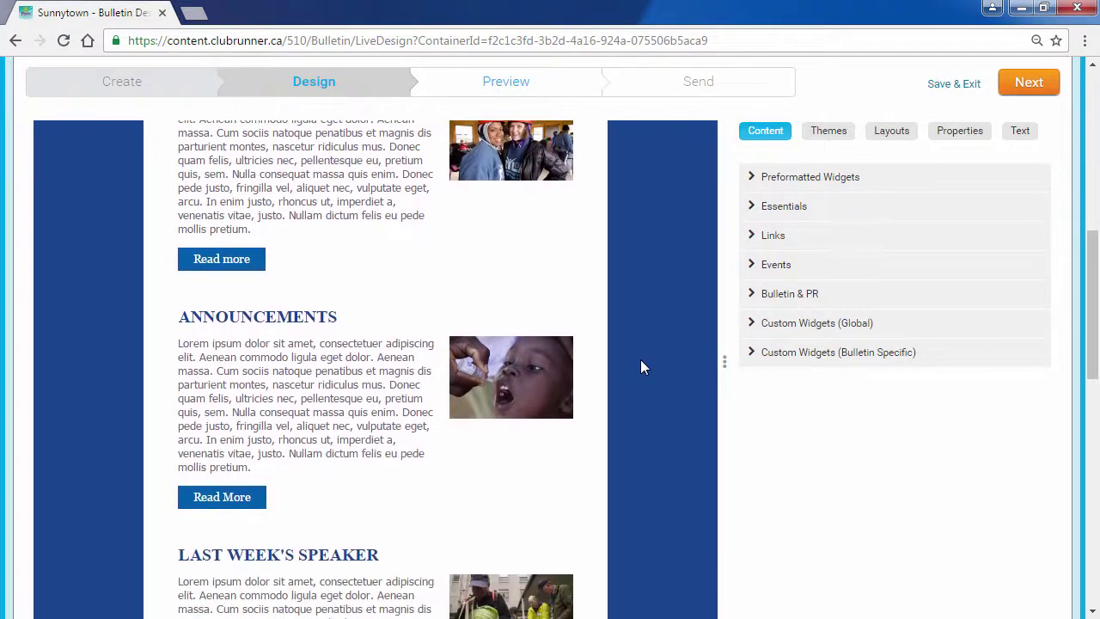
scroll(641, 367, "down", 1)
mouse_move(541, 279)
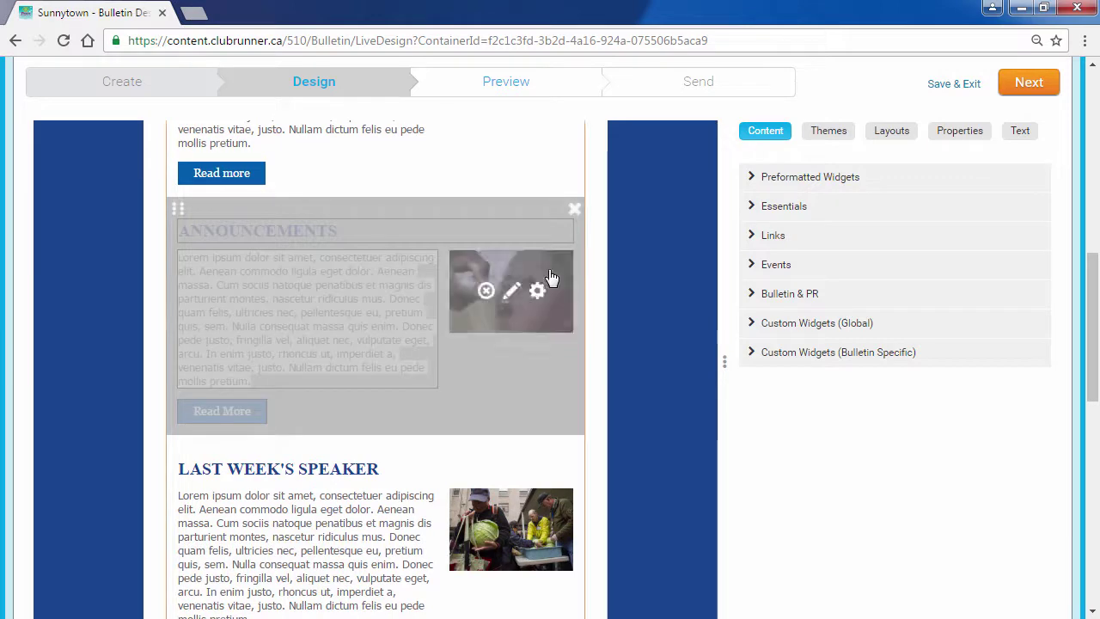
left_click(576, 212)
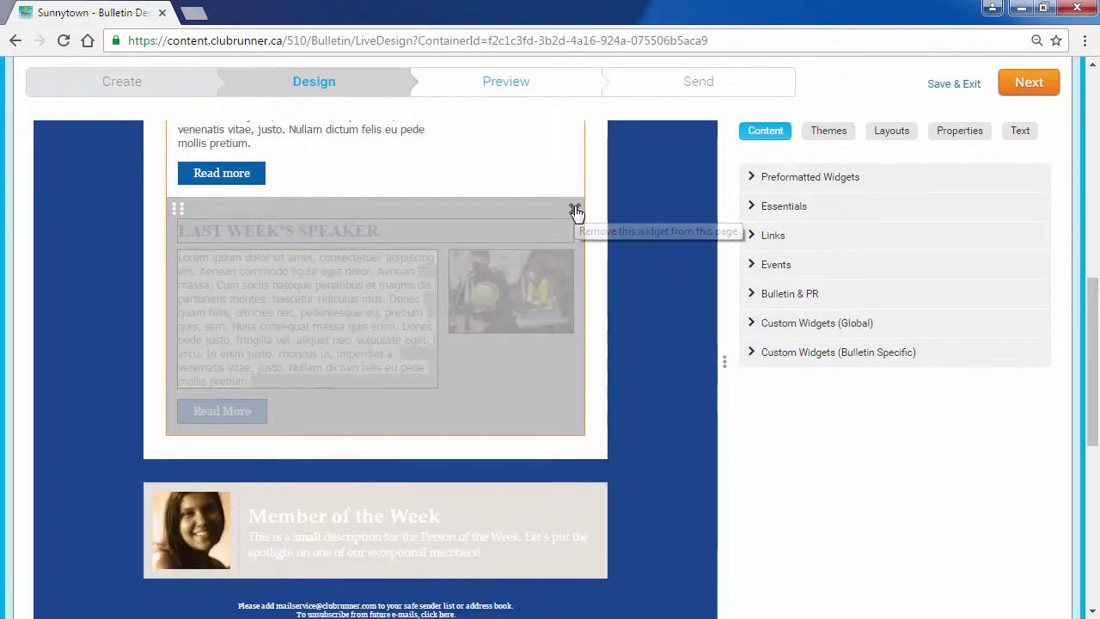
left_click(576, 213)
Step: Retitle the Mark Your Calendars story as "TITLE OF PREFORMATTED WIDGET" and append "Thank you." to its body text
scroll(550, 311, "up", 3)
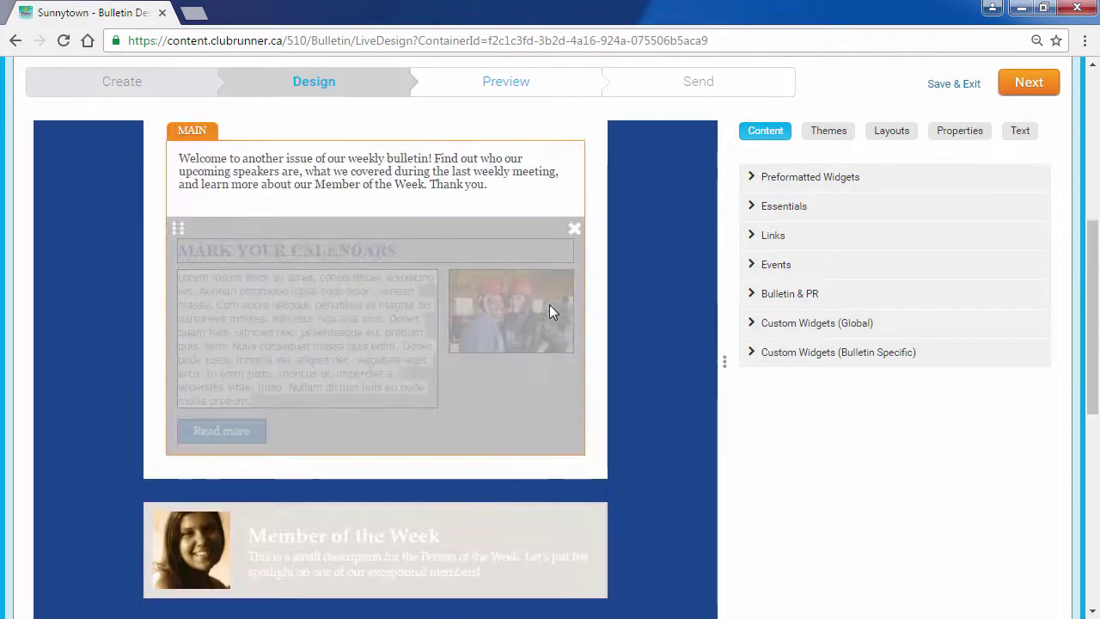
scroll(650, 438, "up", 1)
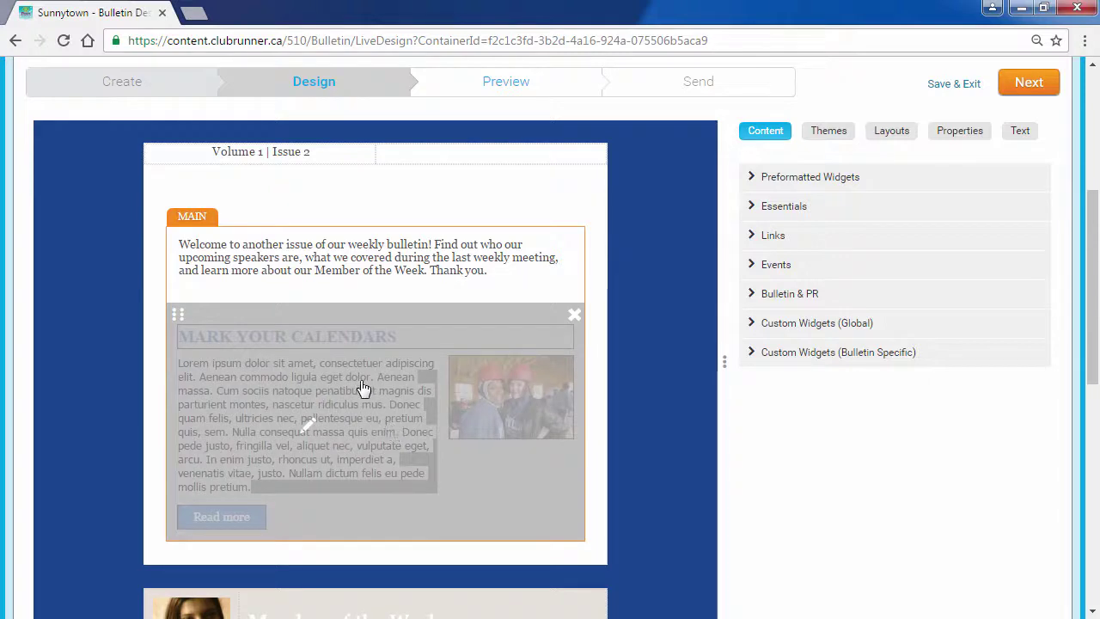
left_click(378, 338)
left_click_drag(396, 336, 167, 334)
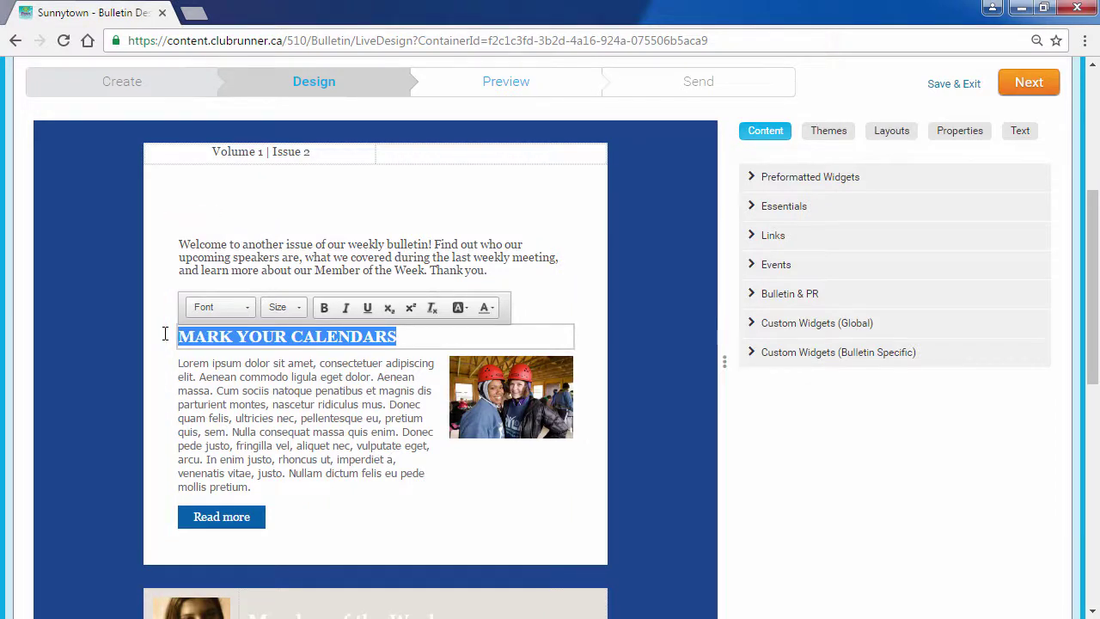
type("TITLE OF ")
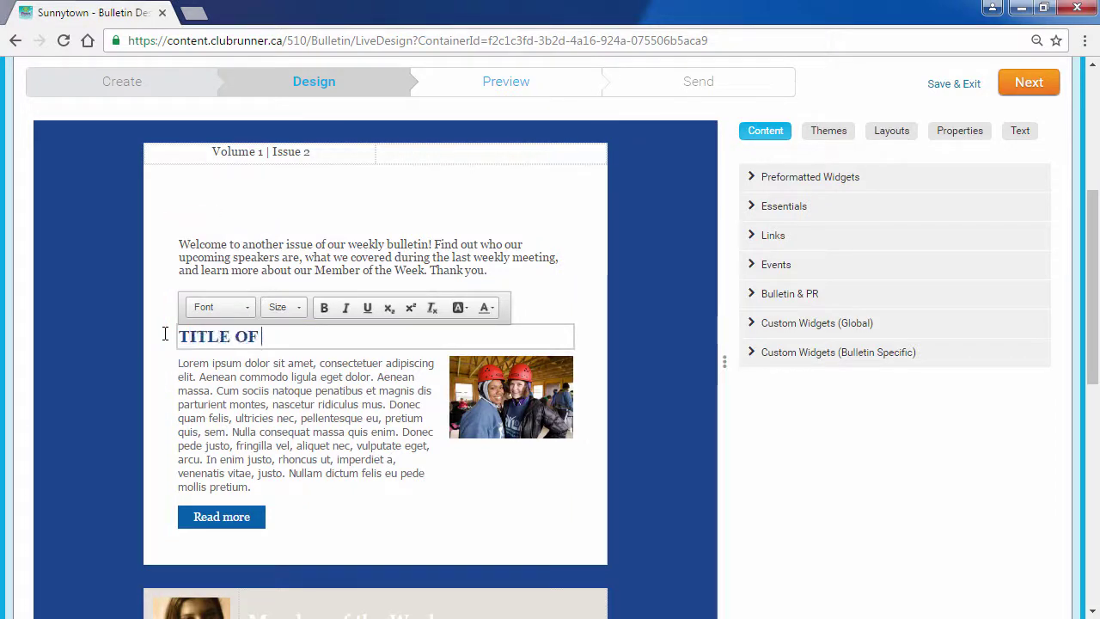
type("PREFORMATTED WIDGET")
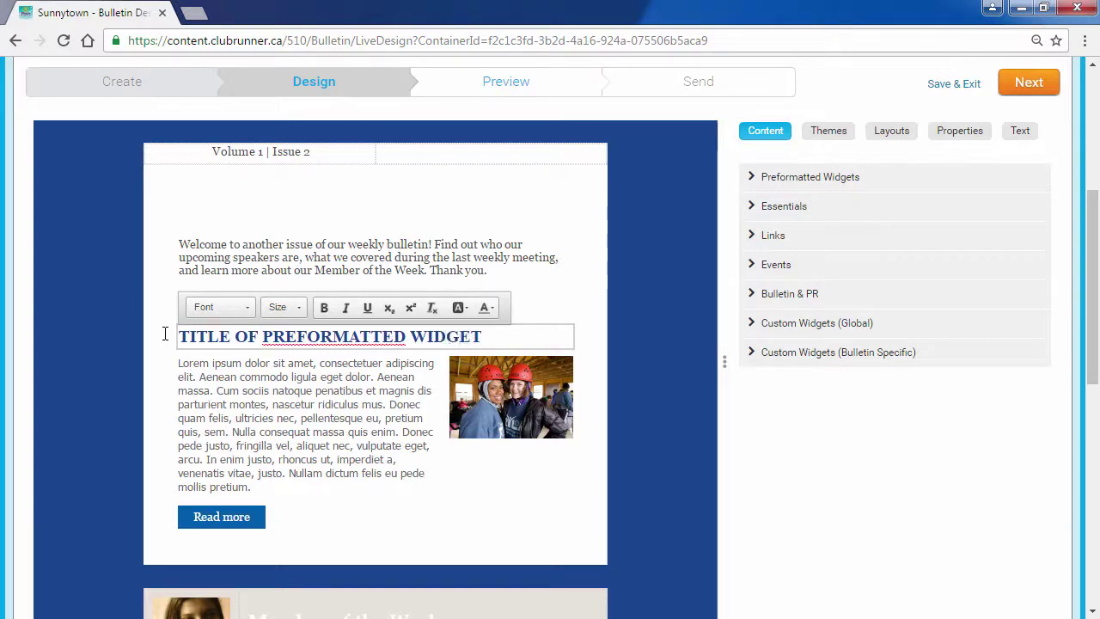
left_click(330, 419)
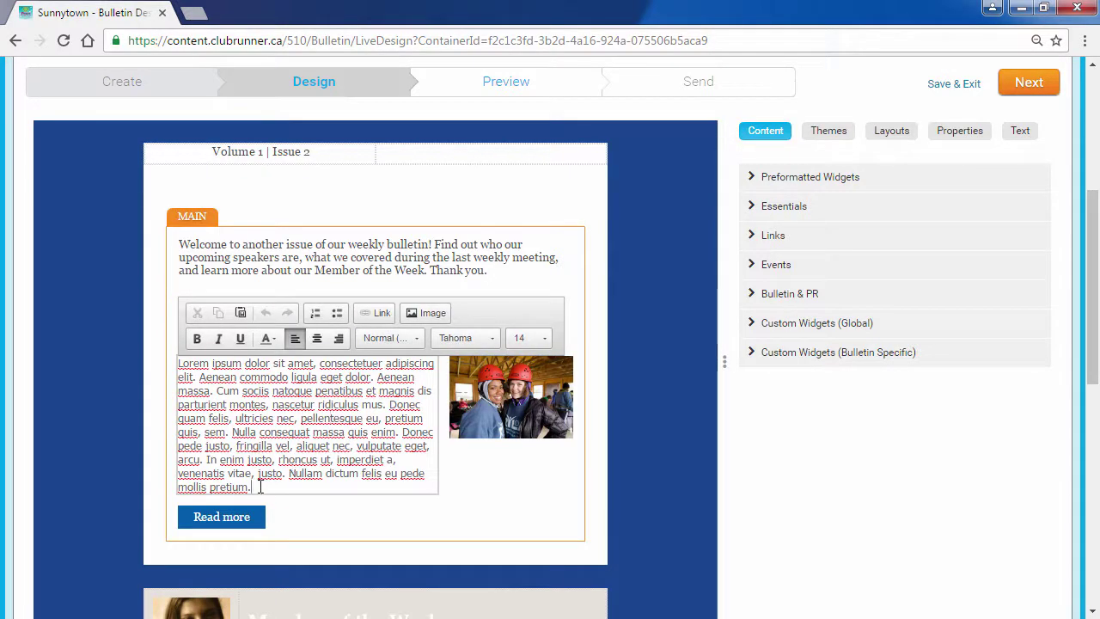
type("Thank you.")
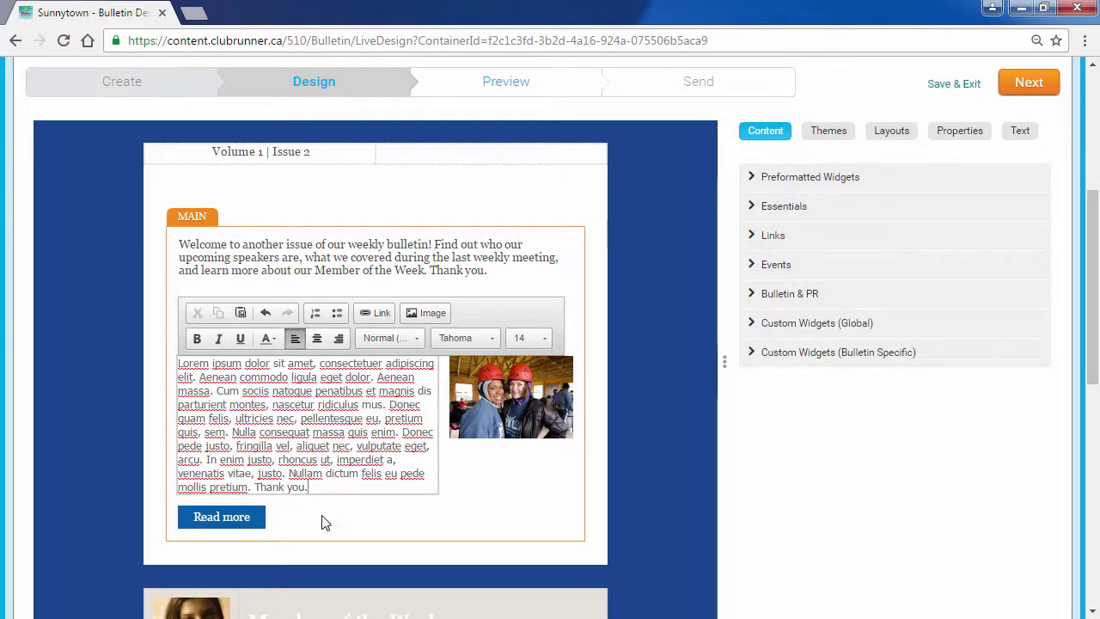
mouse_move(258, 526)
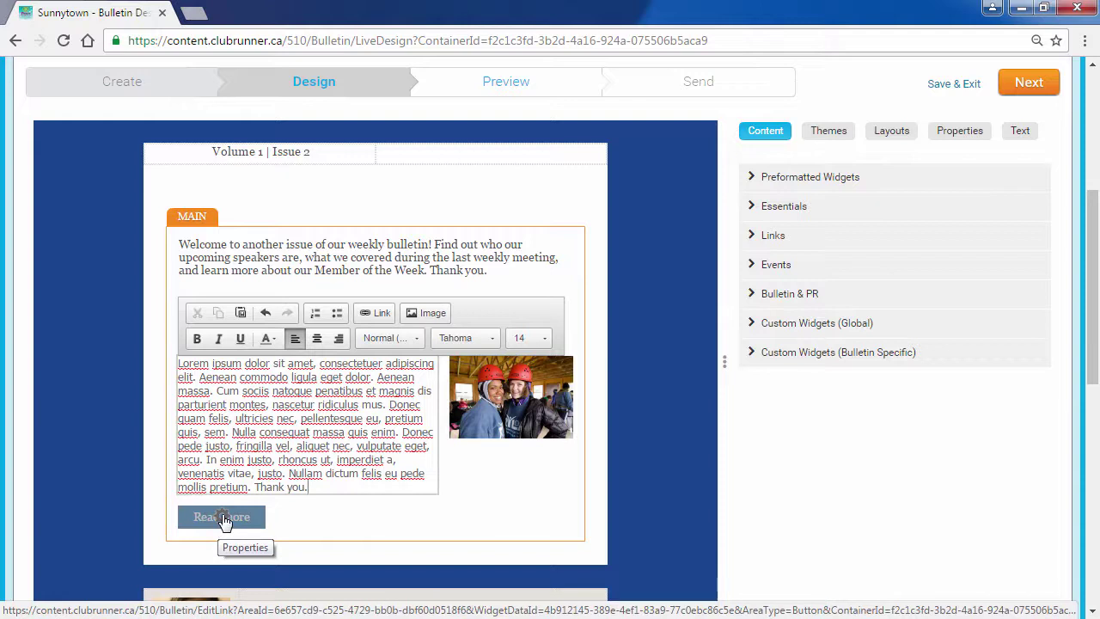
left_click(223, 516)
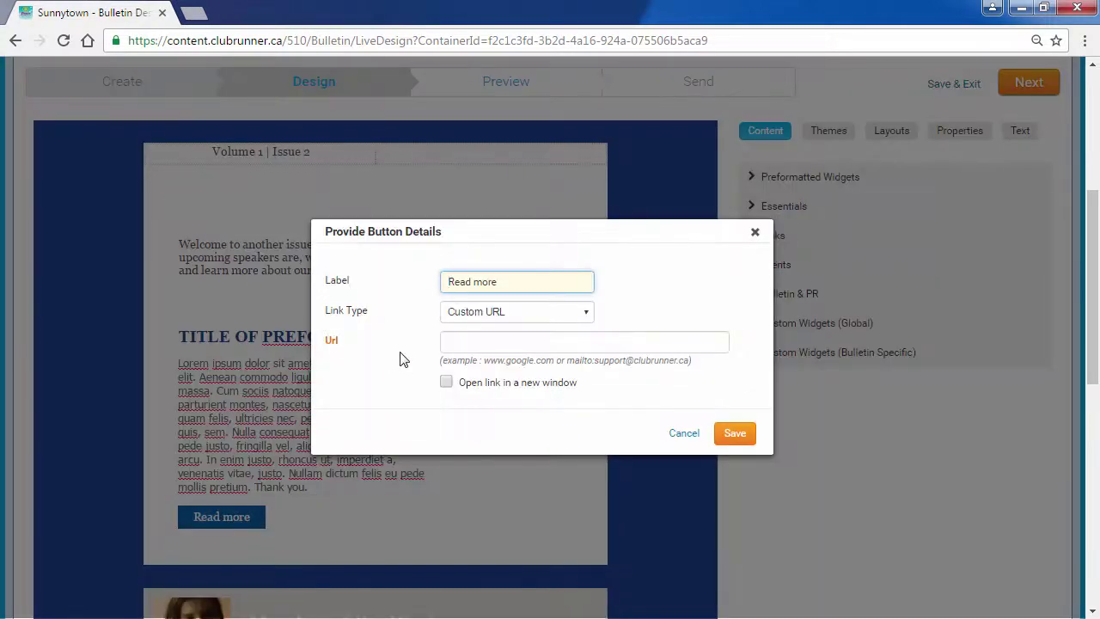
left_click_drag(518, 282, 407, 282)
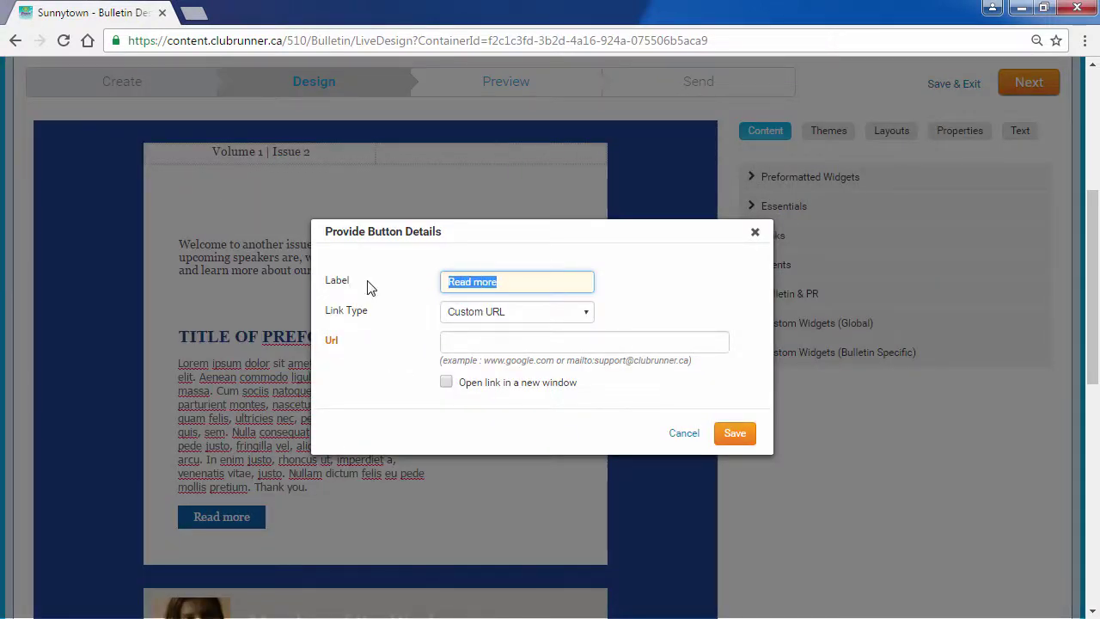
type("Google")
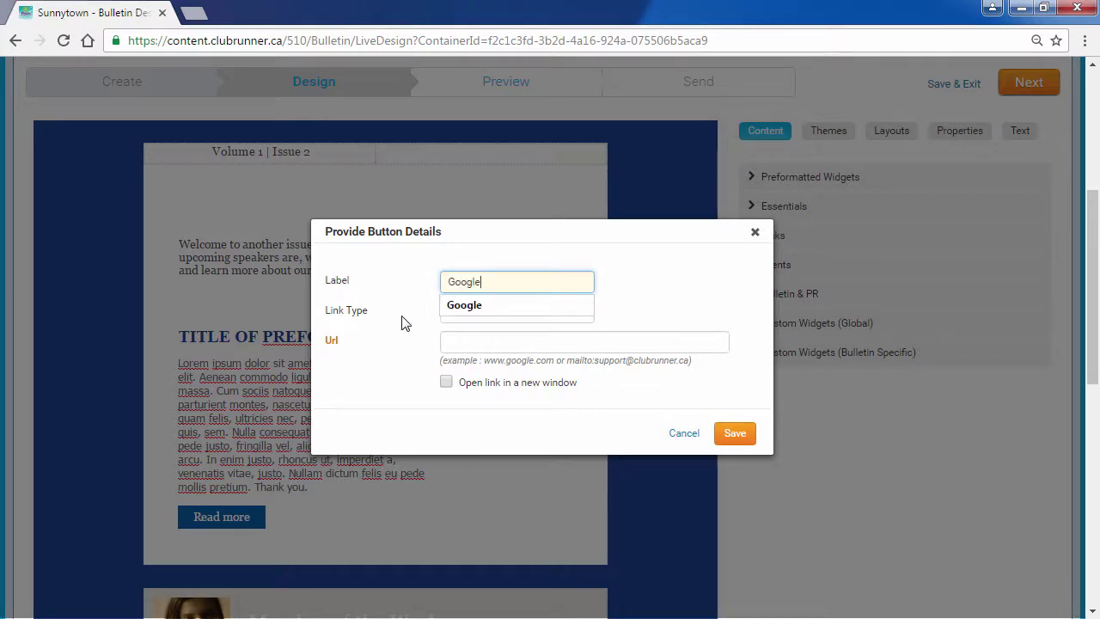
left_click(486, 340)
type("www.google.com")
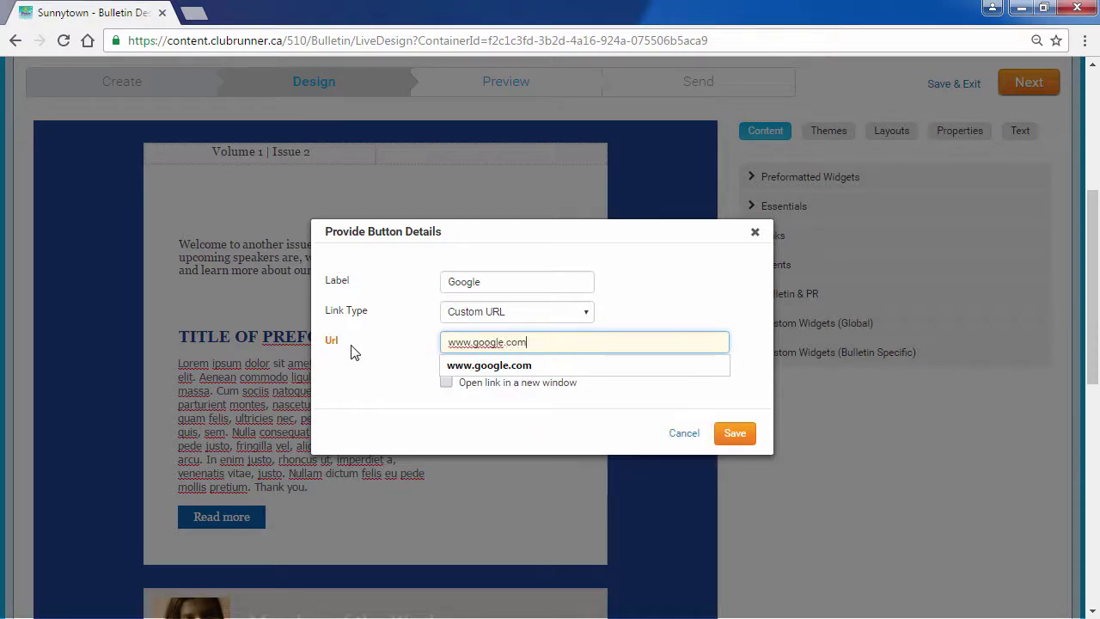
left_click(387, 369)
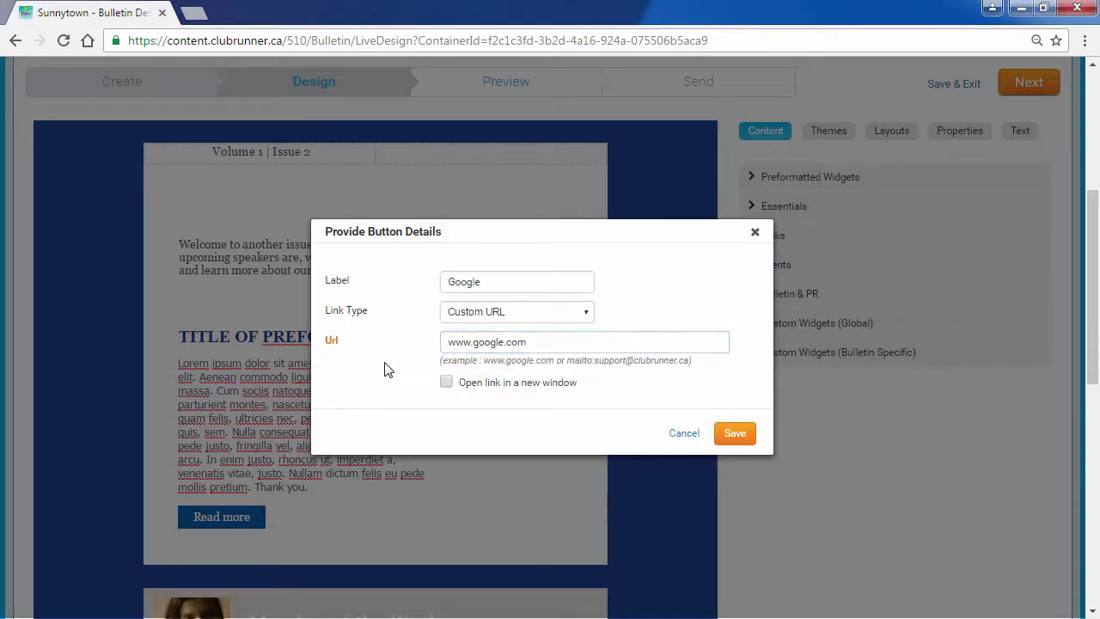
Step: Keep Custom URL as the button's link type, set the link to open in a new window, and save the button details
left_click(527, 318)
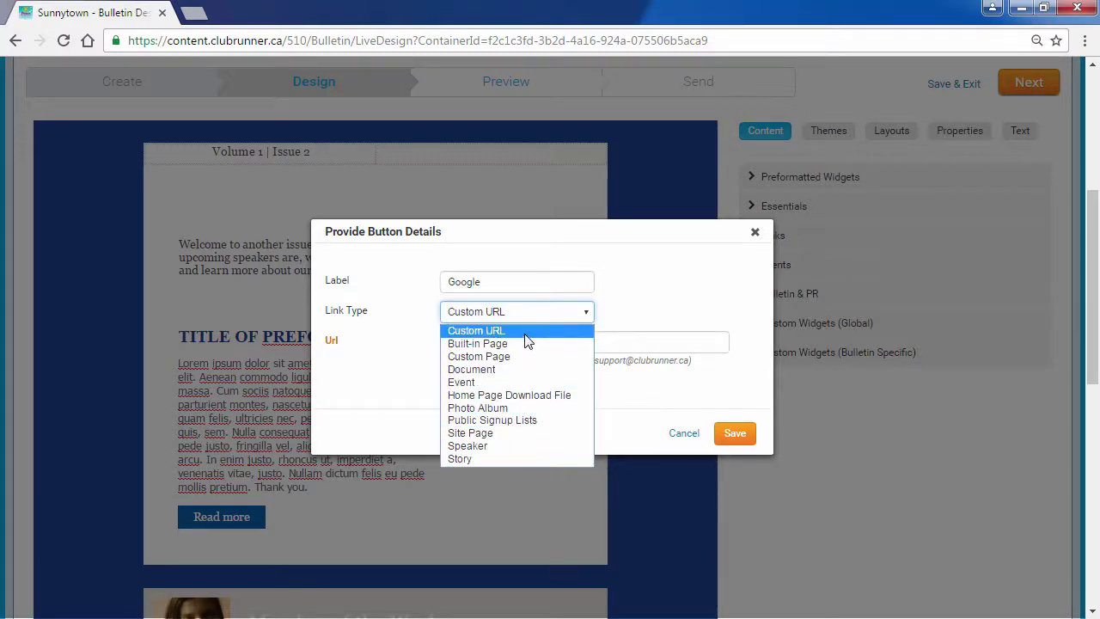
left_click(659, 412)
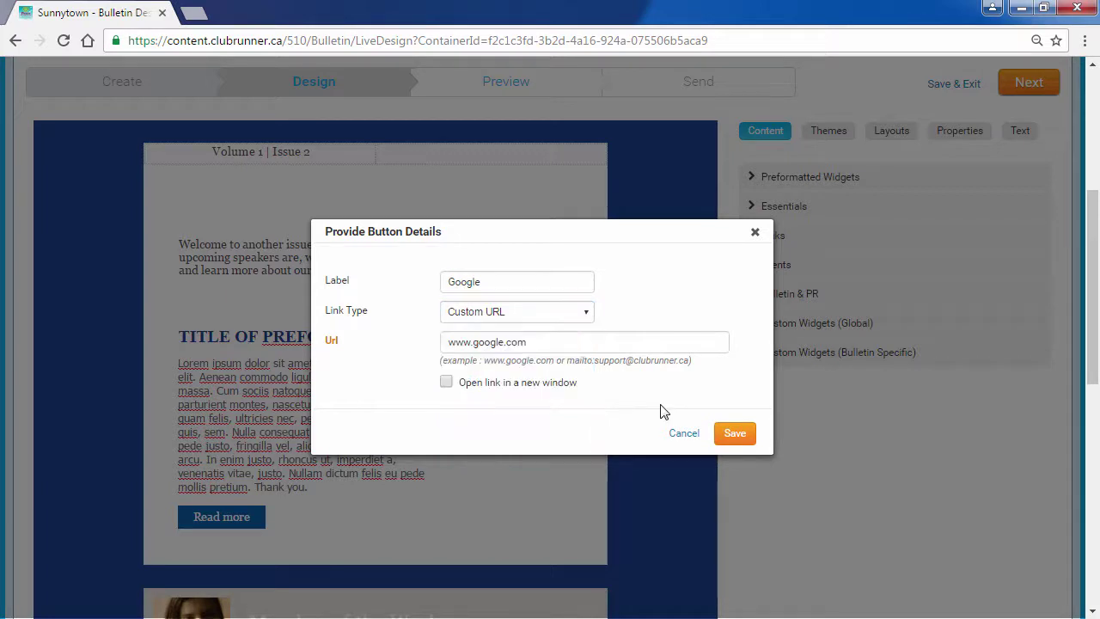
left_click(488, 387)
left_click(735, 436)
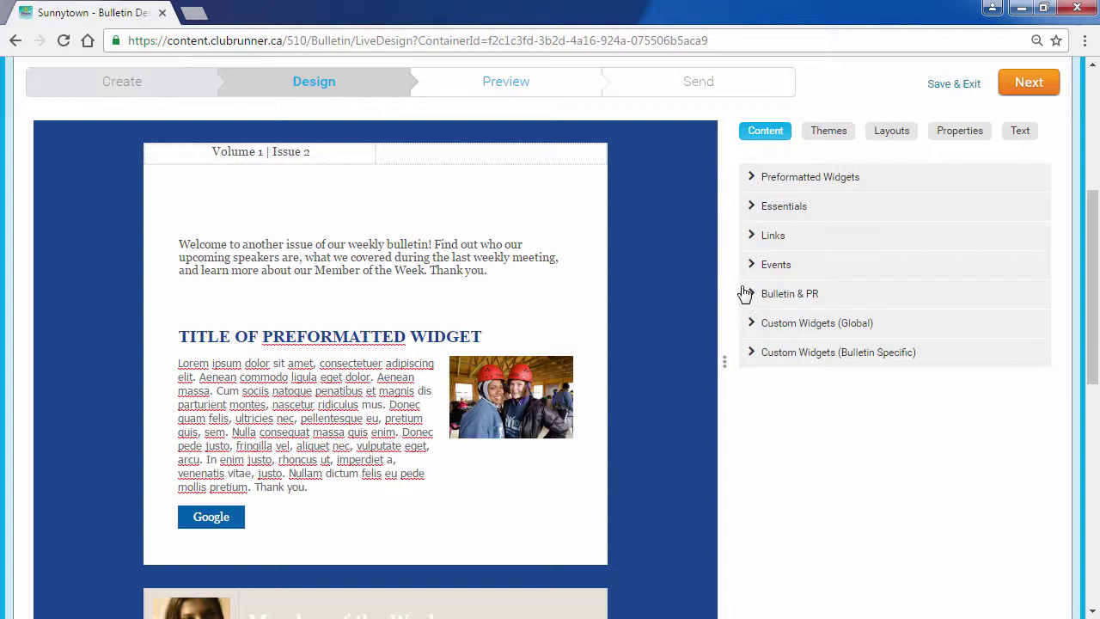
Step: Add the Bulletin Stories widget from the Essentials category below the preformatted story and its Google button
left_click(786, 210)
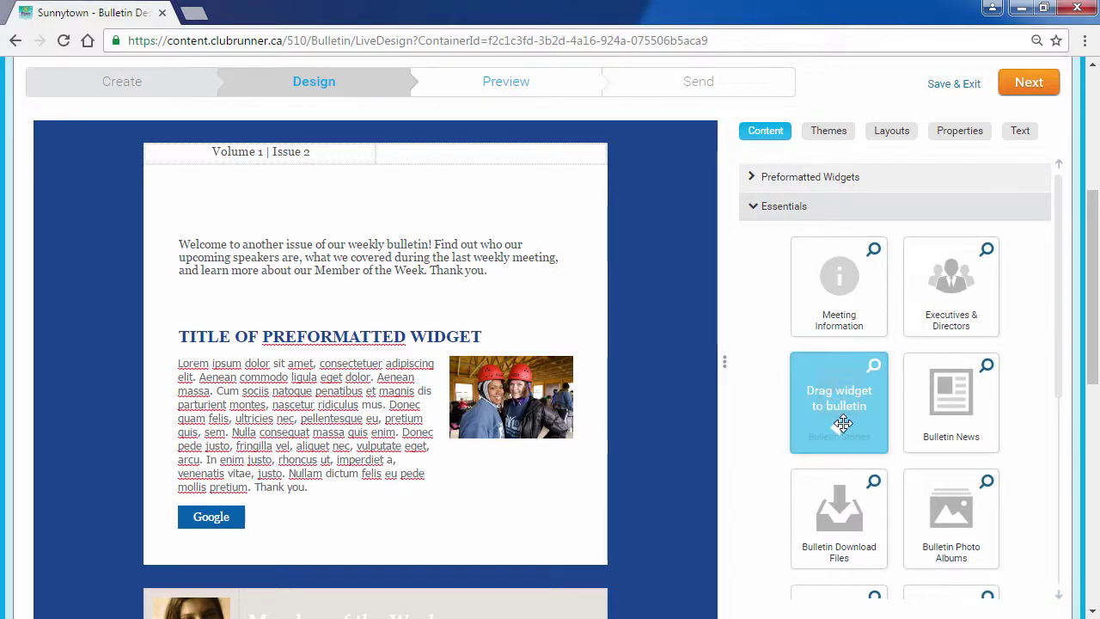
left_click_drag(842, 423, 517, 590)
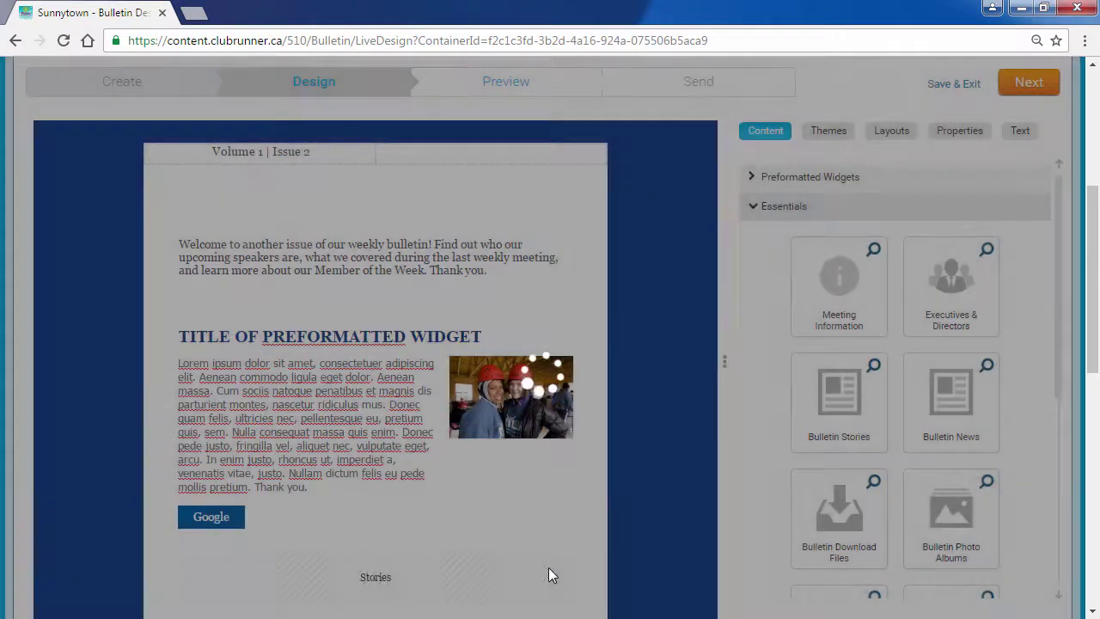
scroll(676, 497, "down", 1)
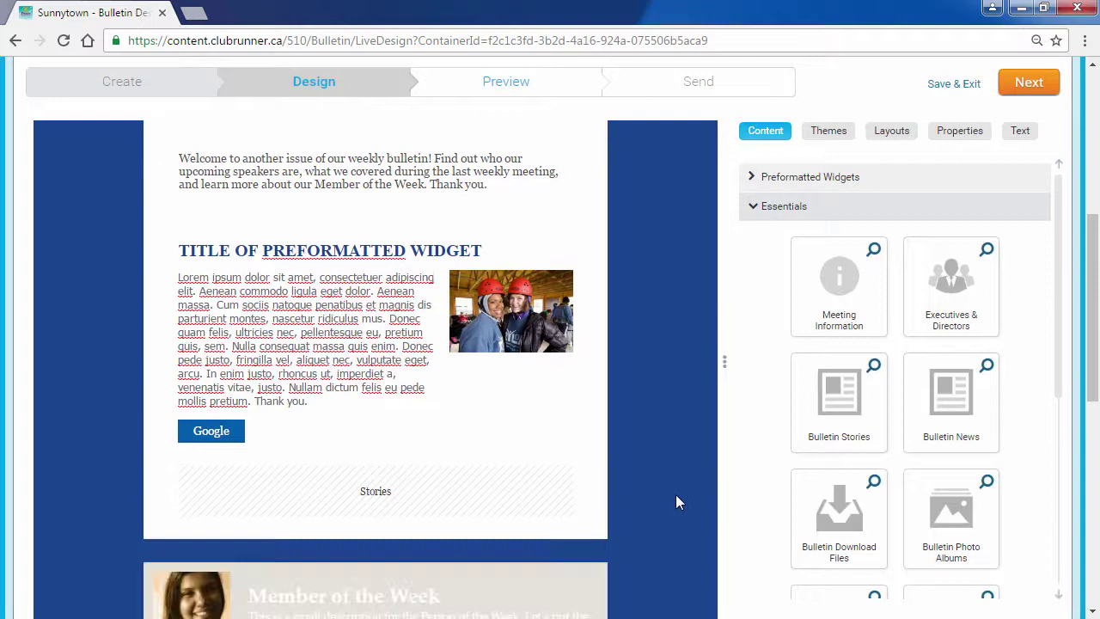
Step: Add the story "I'm using New Bulletin Beta!" from the Story Library to the Stories widget
mouse_move(508, 506)
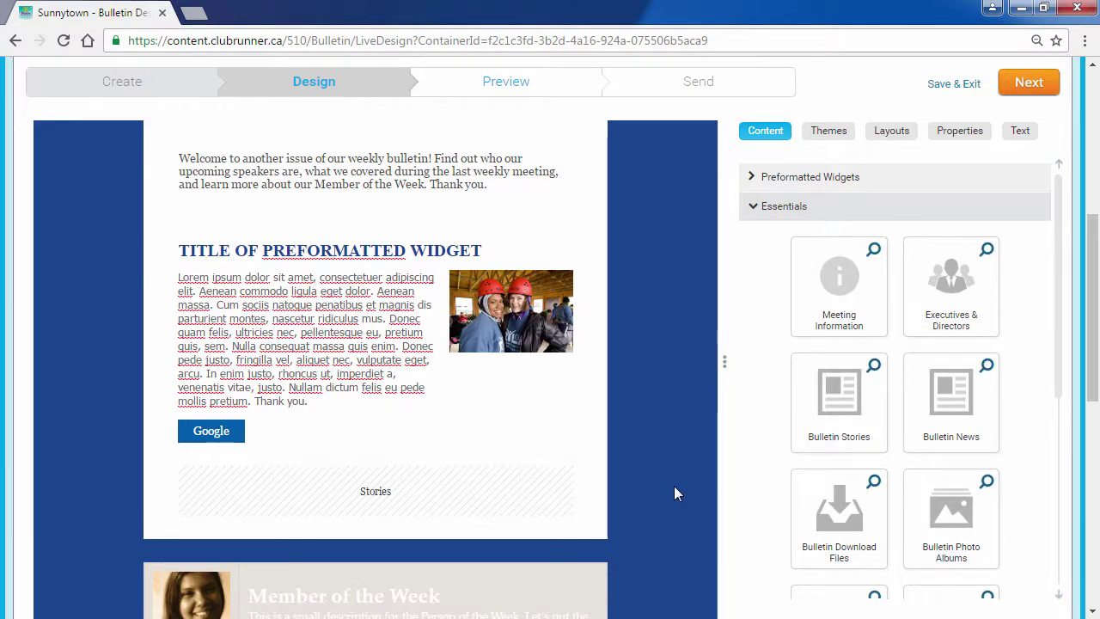
mouse_move(550, 505)
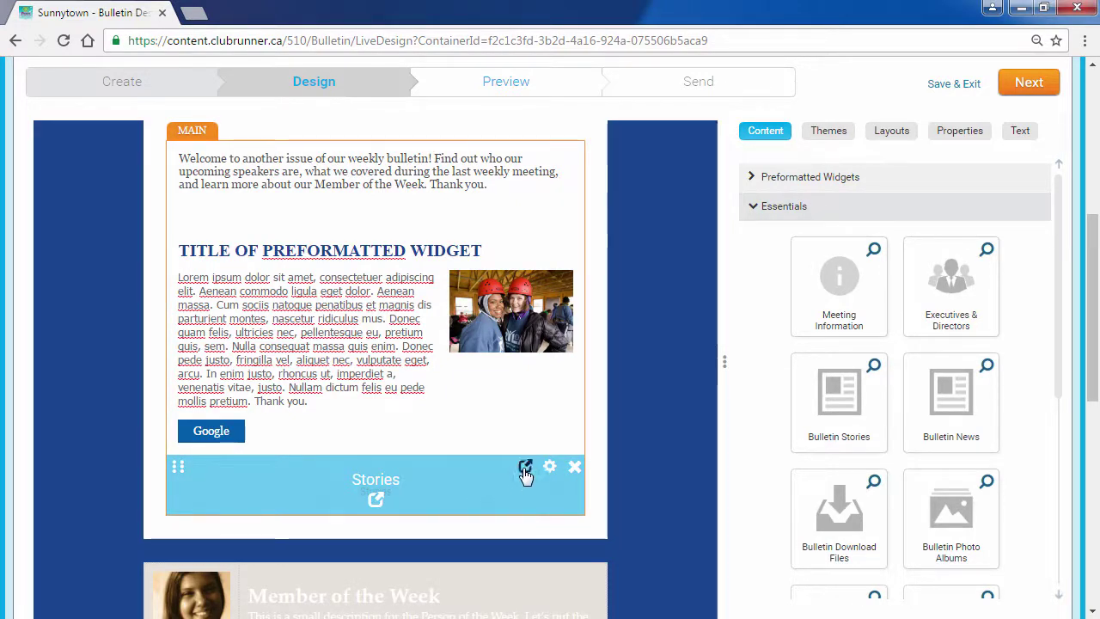
left_click(376, 503)
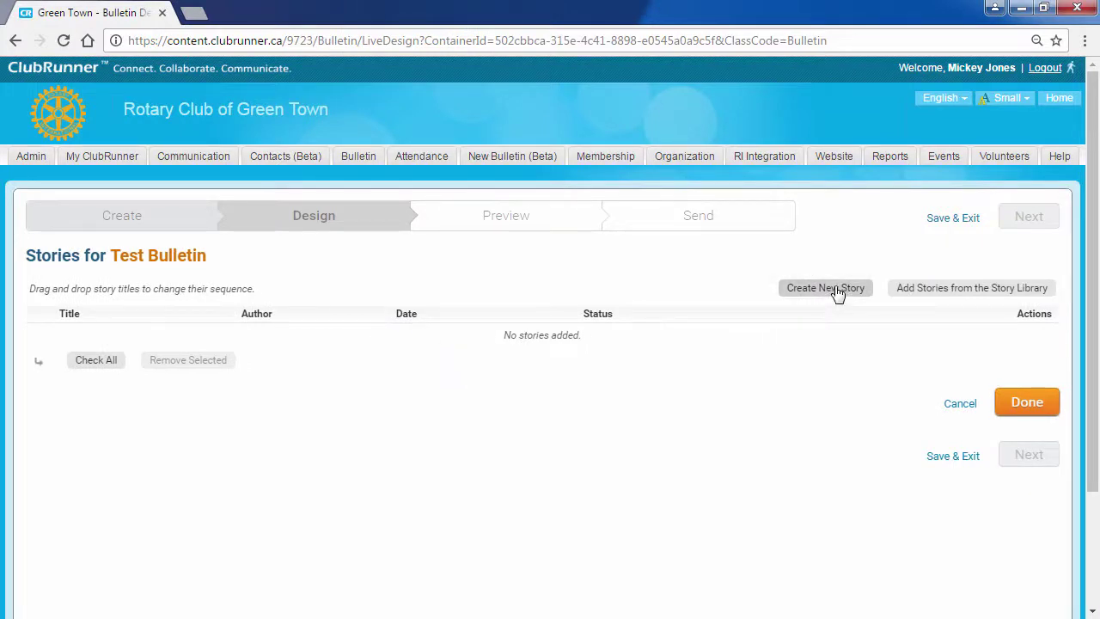
left_click(981, 292)
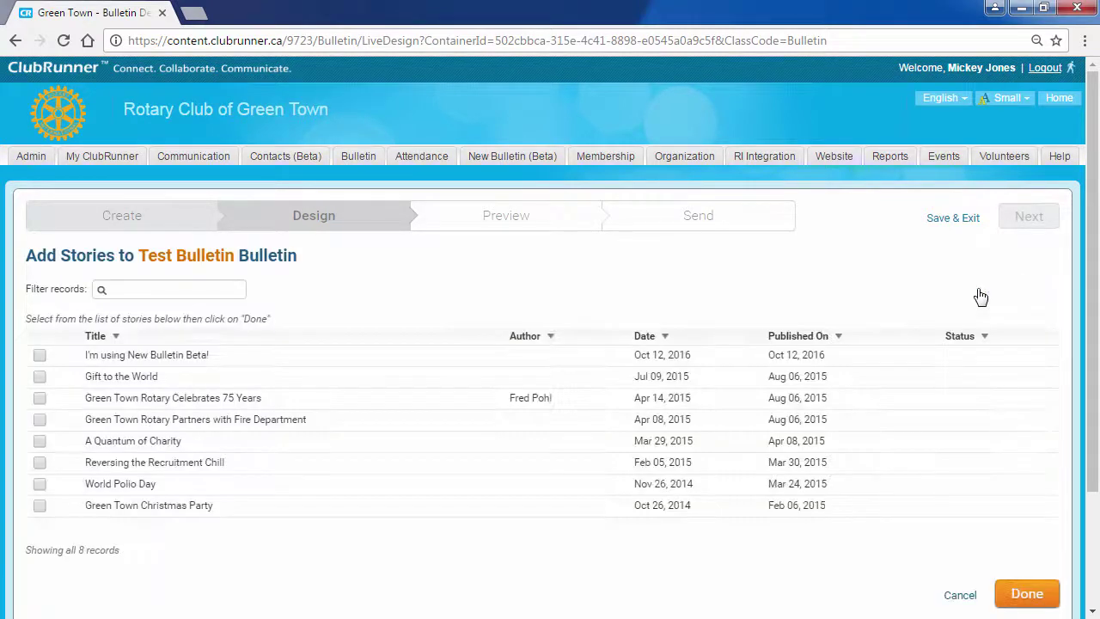
left_click(39, 356)
scroll(308, 418, "down", 3)
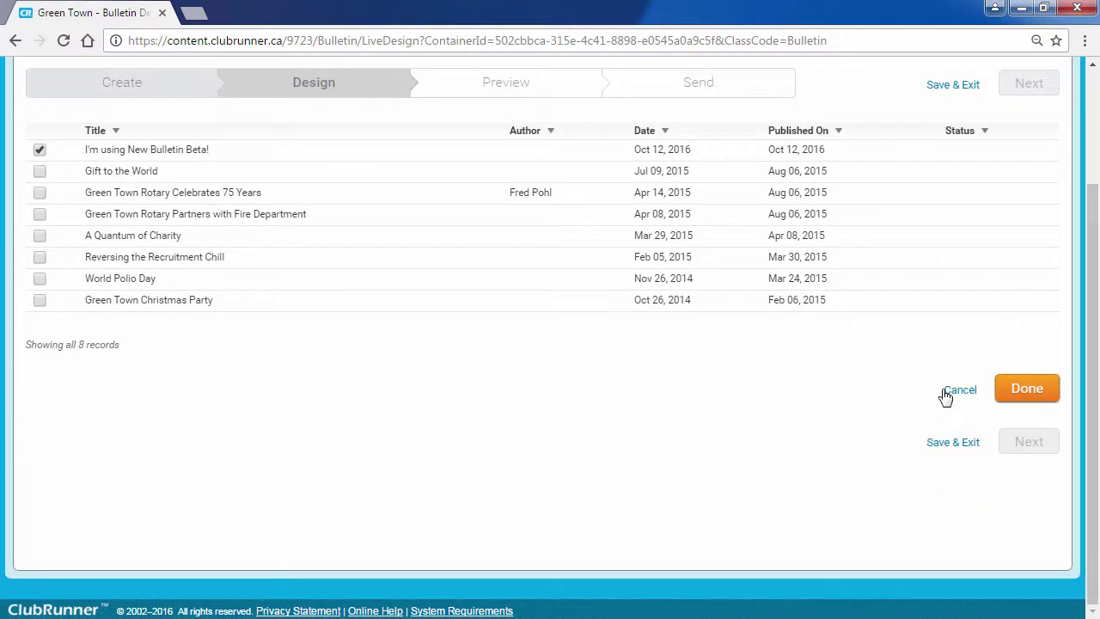
left_click(1028, 391)
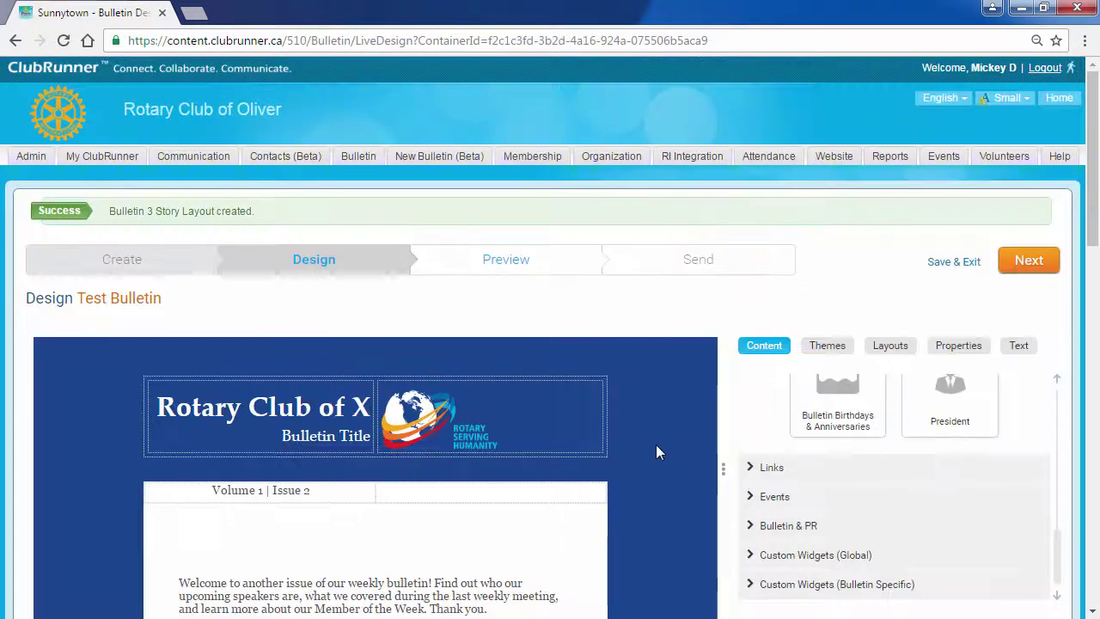
Step: Add the Bulletin Upcoming Events widget below the Stories section and move it up to directly below the welcome text
scroll(642, 458, "down", 1)
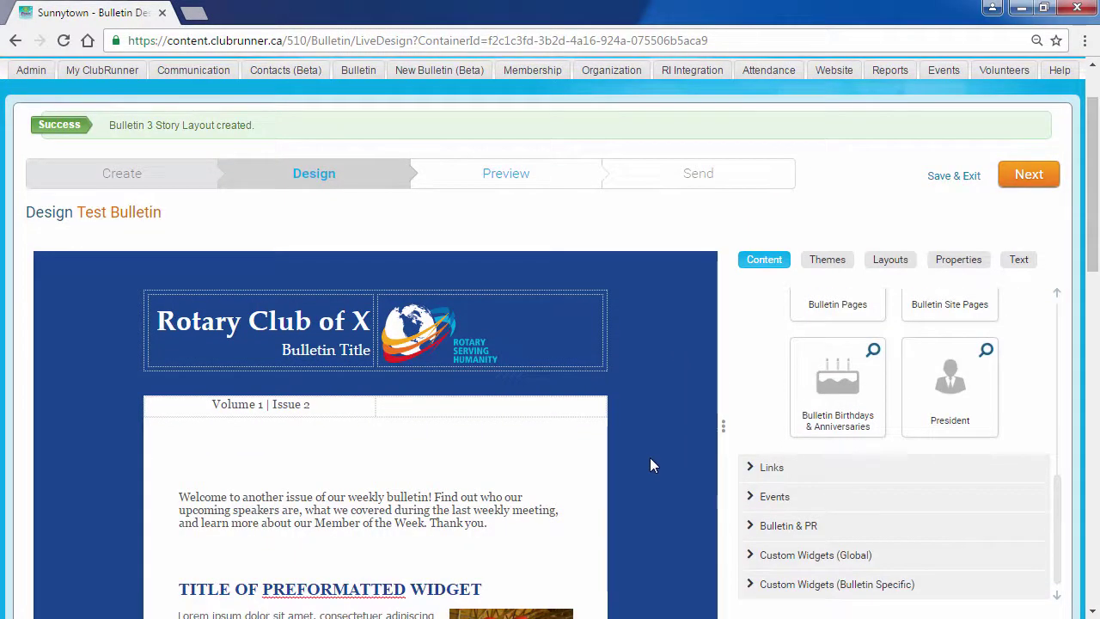
scroll(651, 458, "down", 5)
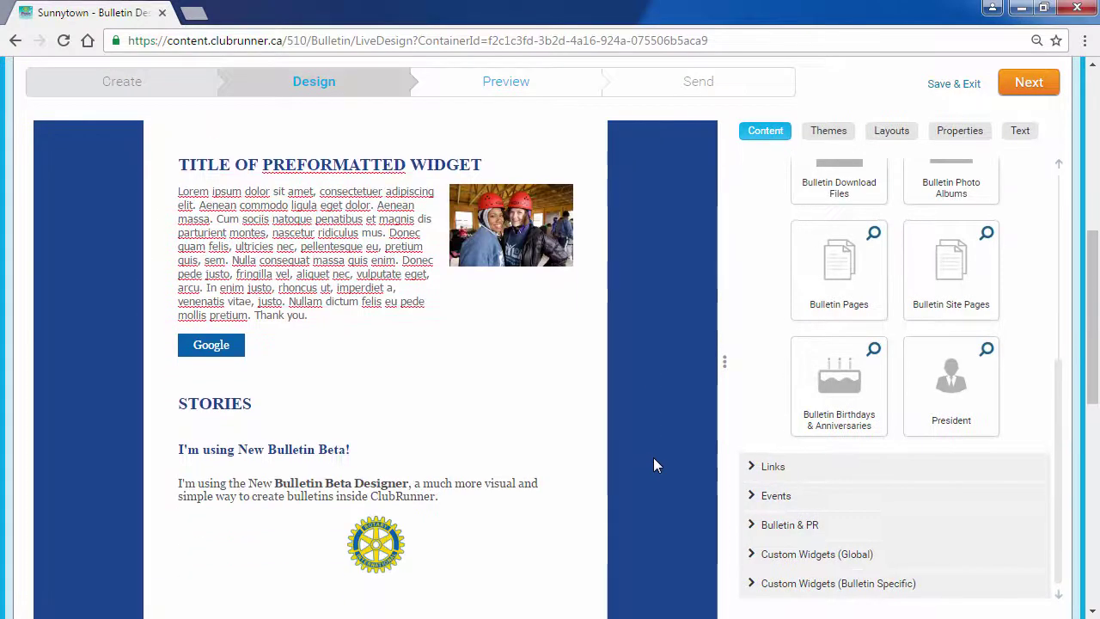
scroll(653, 464, "down", 1)
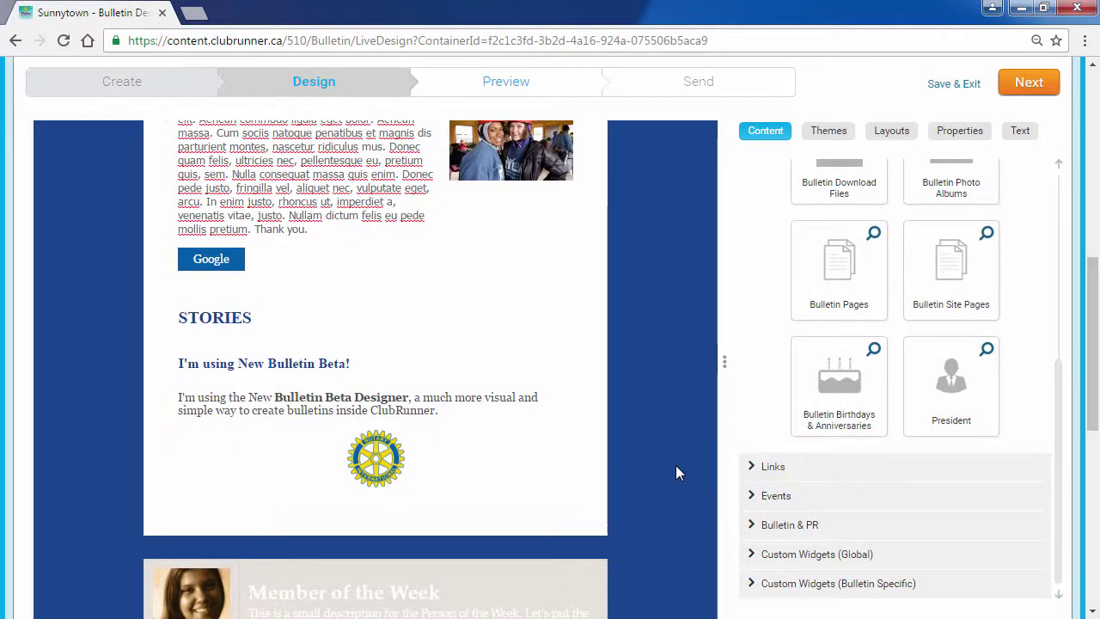
mouse_move(490, 472)
left_click(782, 499)
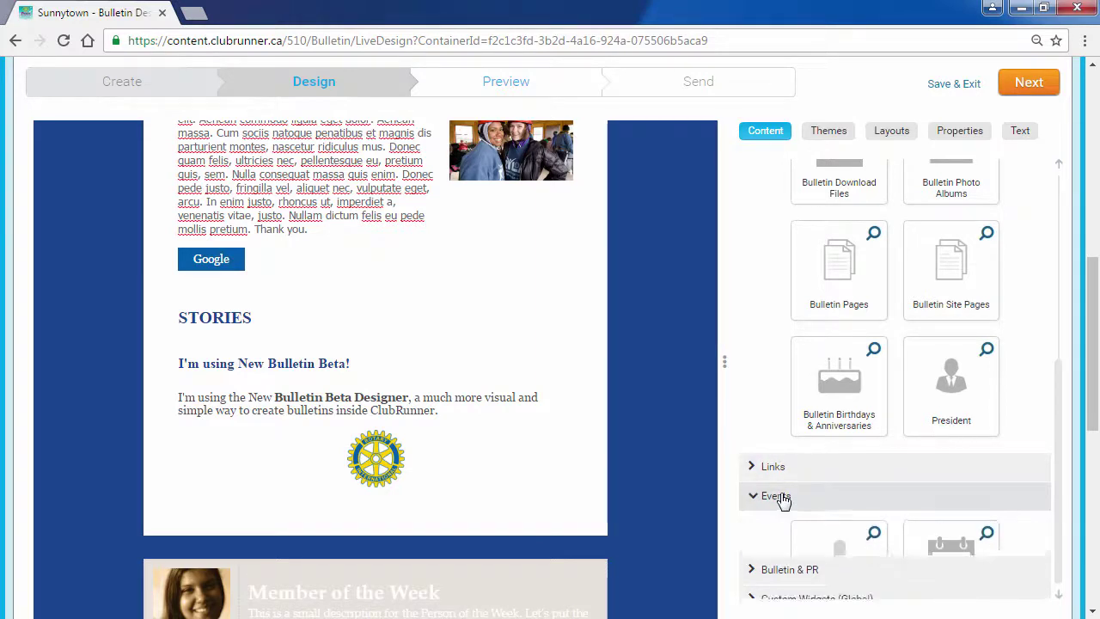
scroll(793, 491, "down", 2)
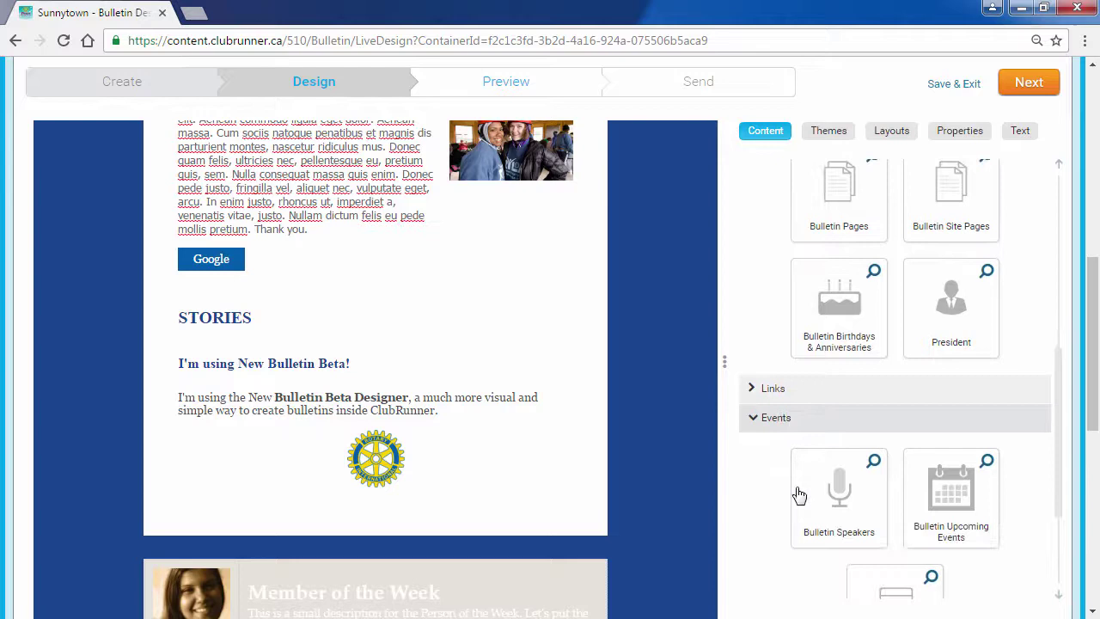
scroll(771, 510, "down", 1)
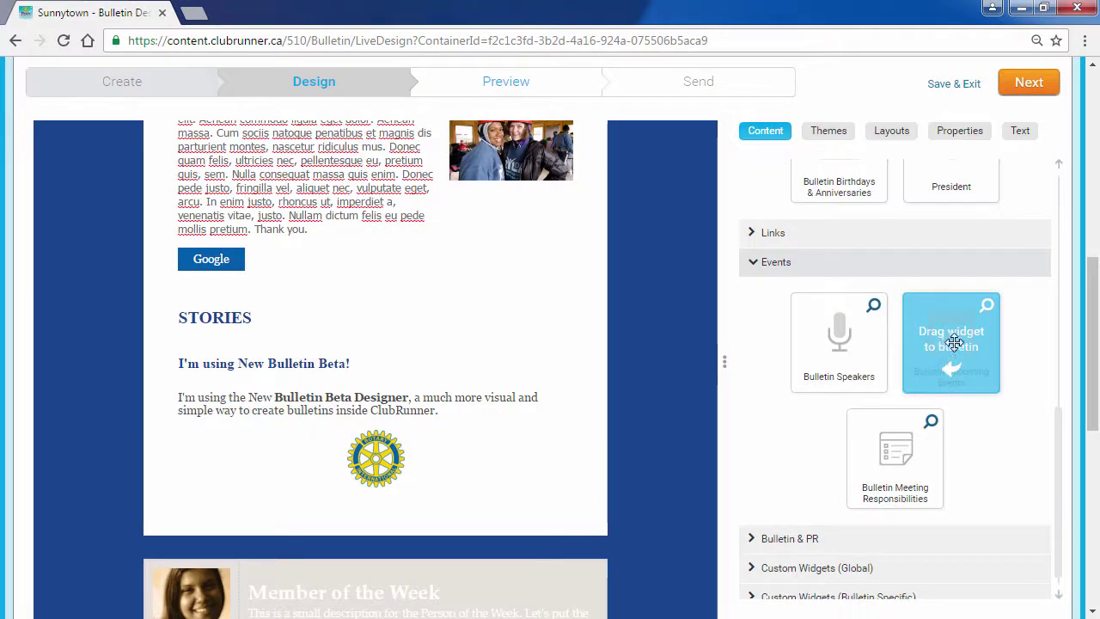
left_click_drag(955, 339, 378, 540)
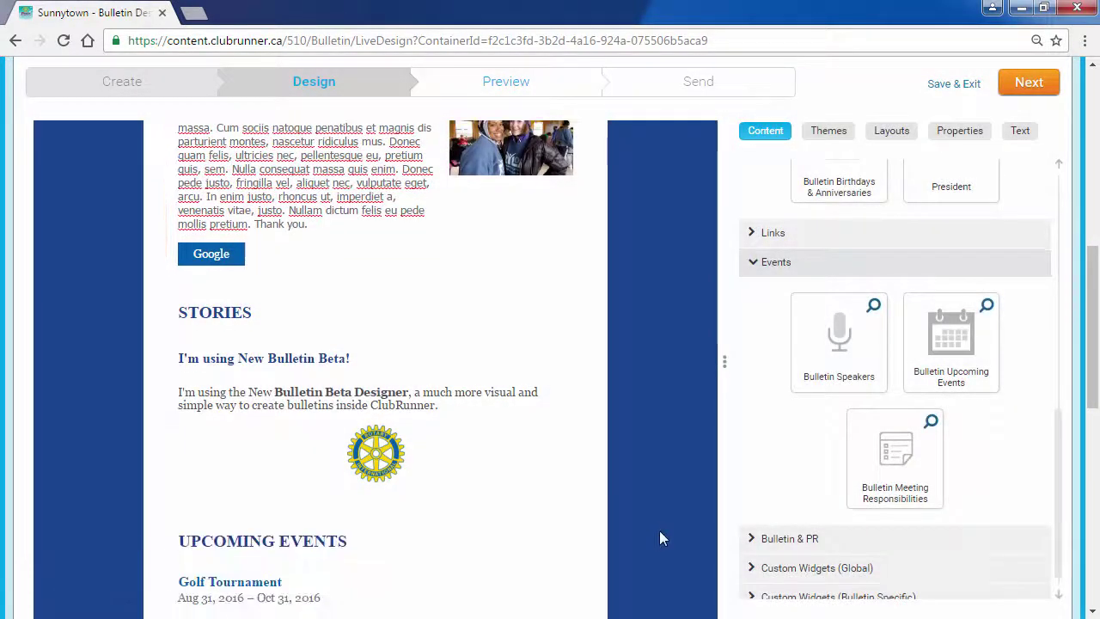
scroll(660, 531, "down", 3)
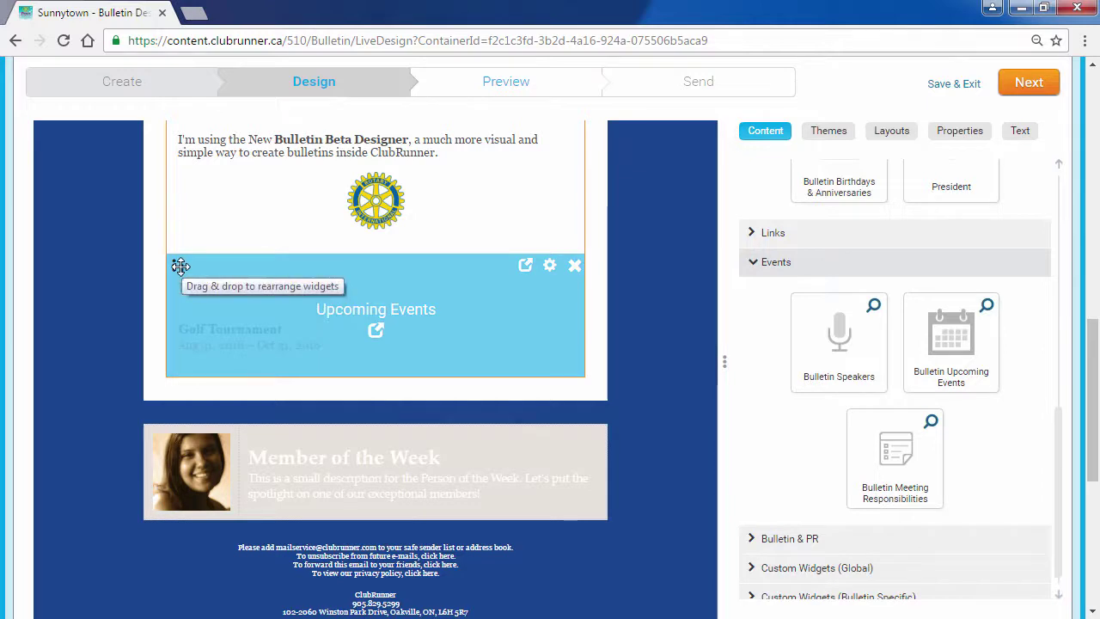
left_click_drag(180, 266, 181, 322)
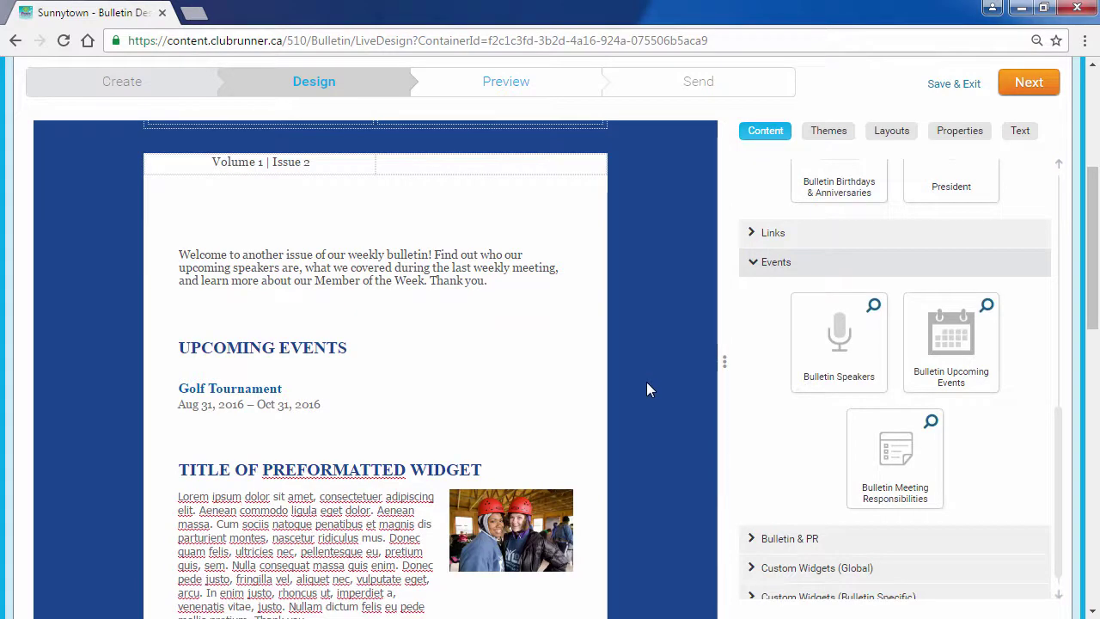
Step: Recolour the Member of the Week widget's heading and description text red, and save and publish the widget
scroll(646, 381, "down", 3)
scroll(641, 384, "down", 3)
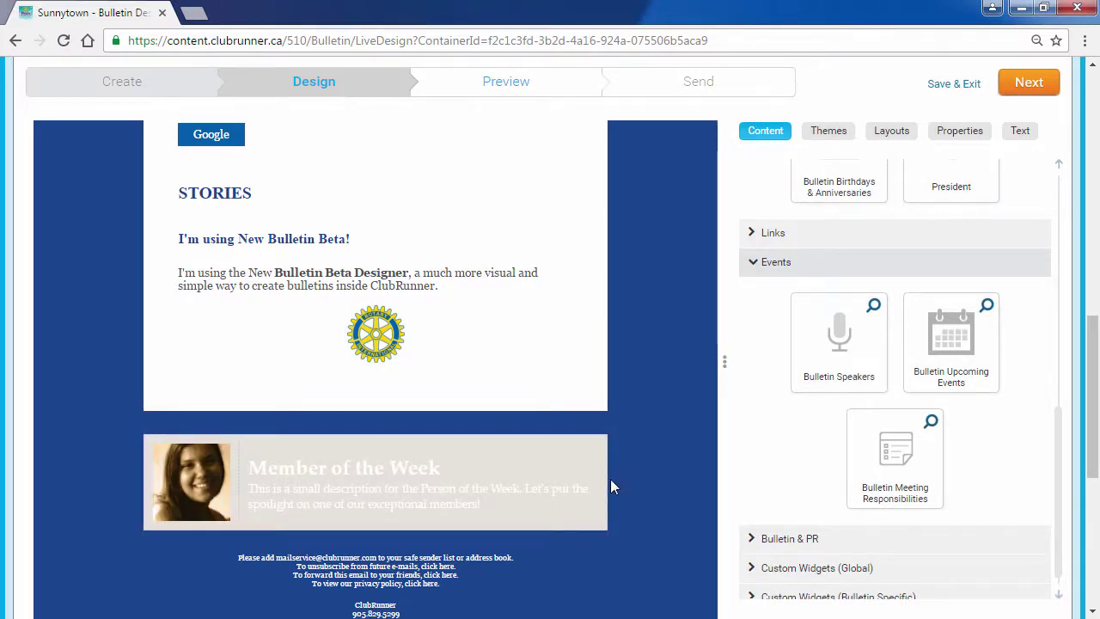
mouse_move(545, 483)
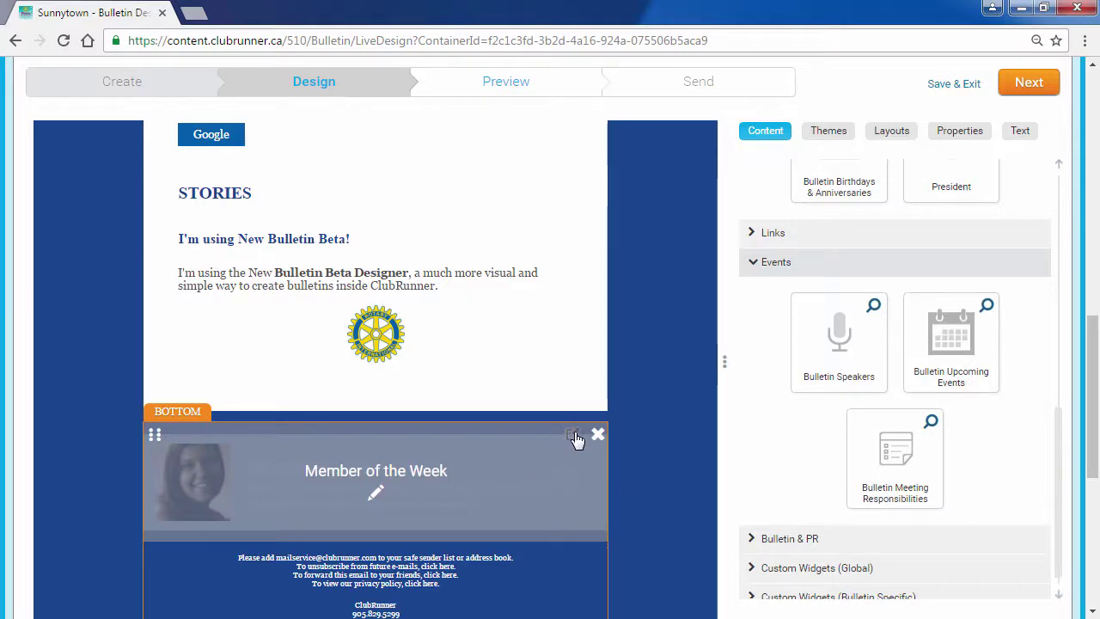
left_click(576, 439)
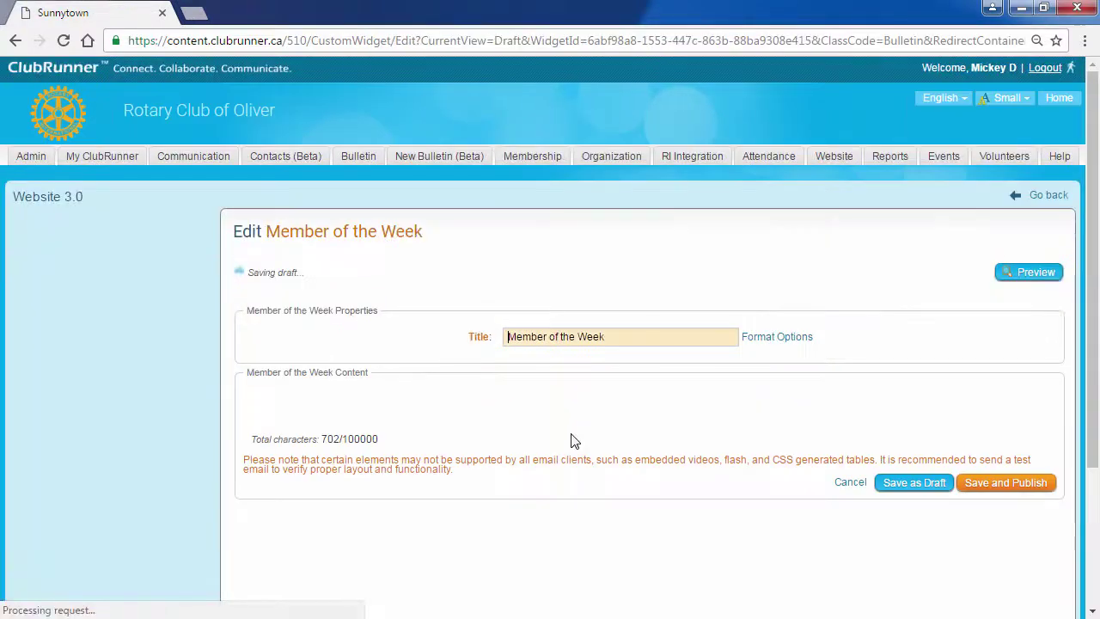
left_click_drag(383, 492, 937, 531)
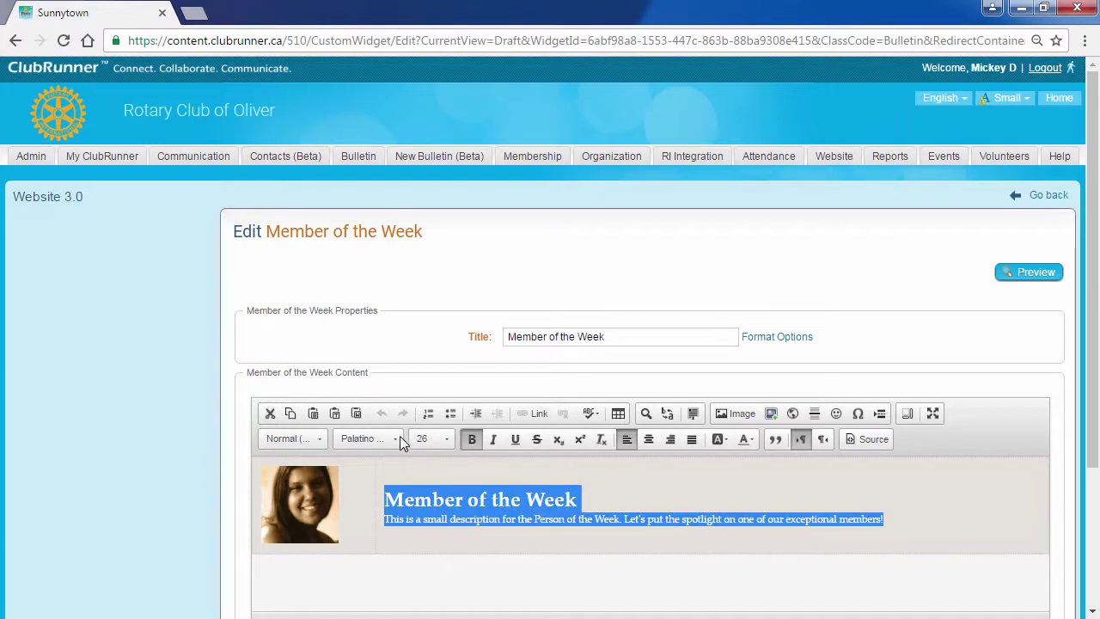
left_click(745, 439)
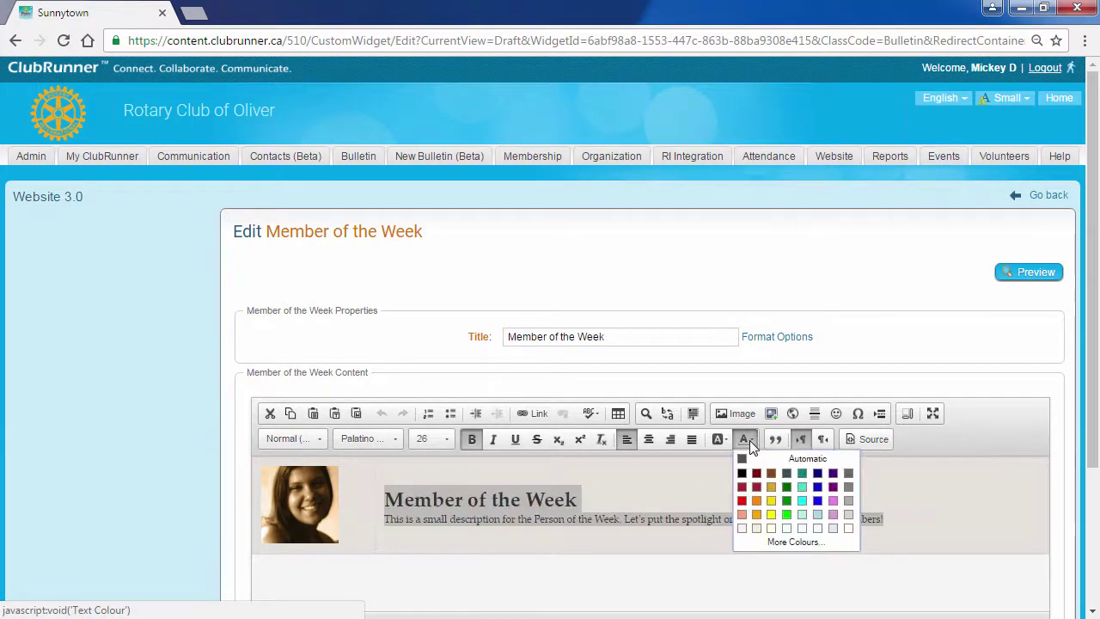
left_click(742, 500)
left_click(702, 492)
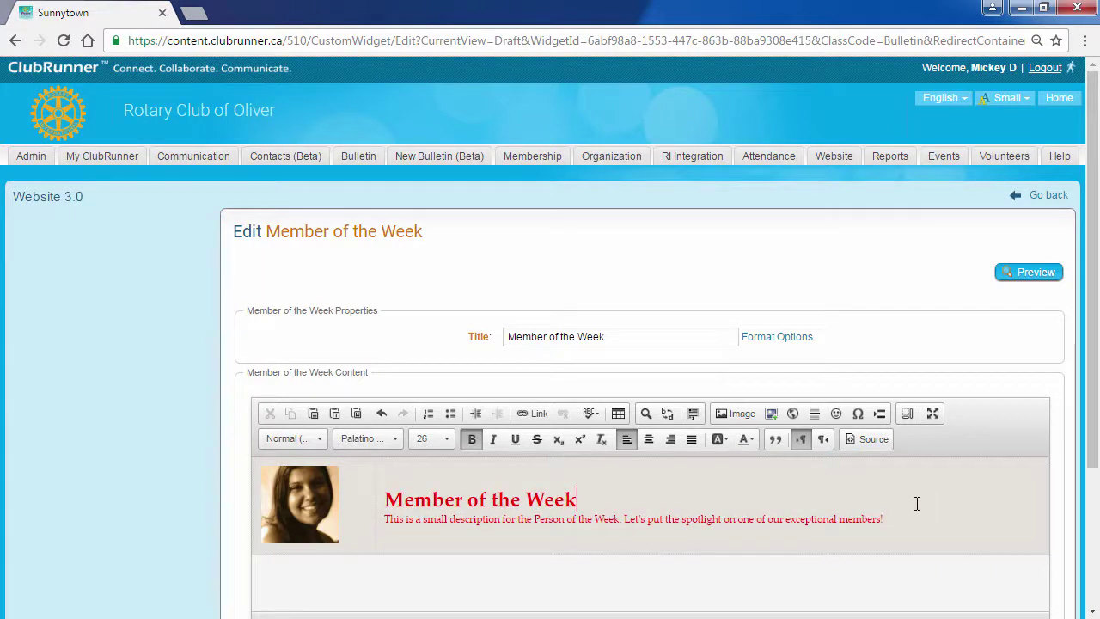
scroll(917, 504, "down", 2)
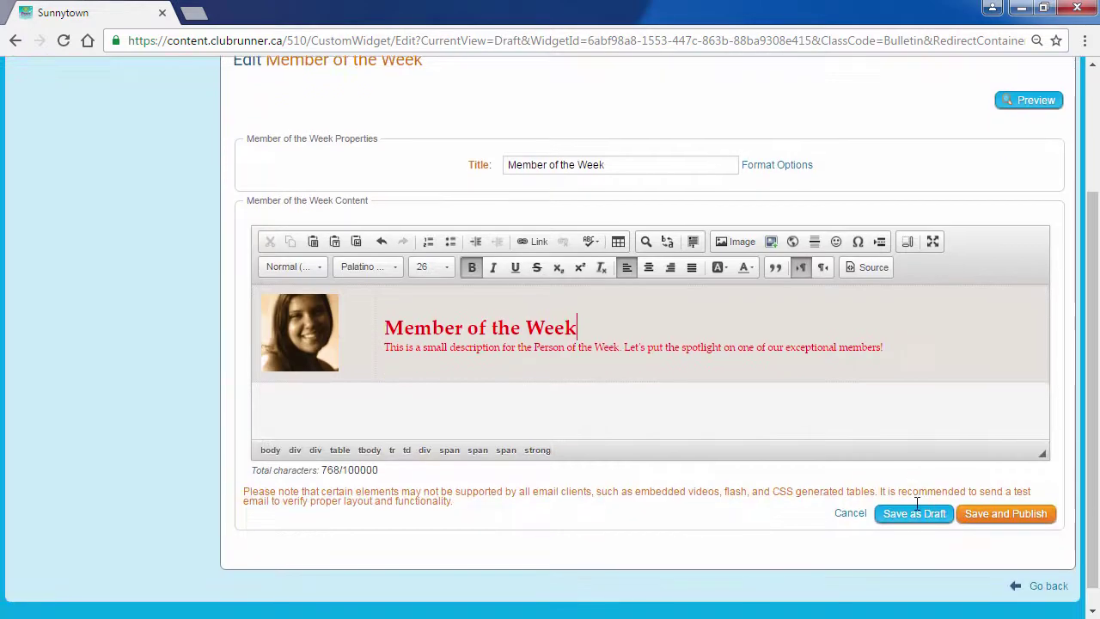
left_click(1023, 521)
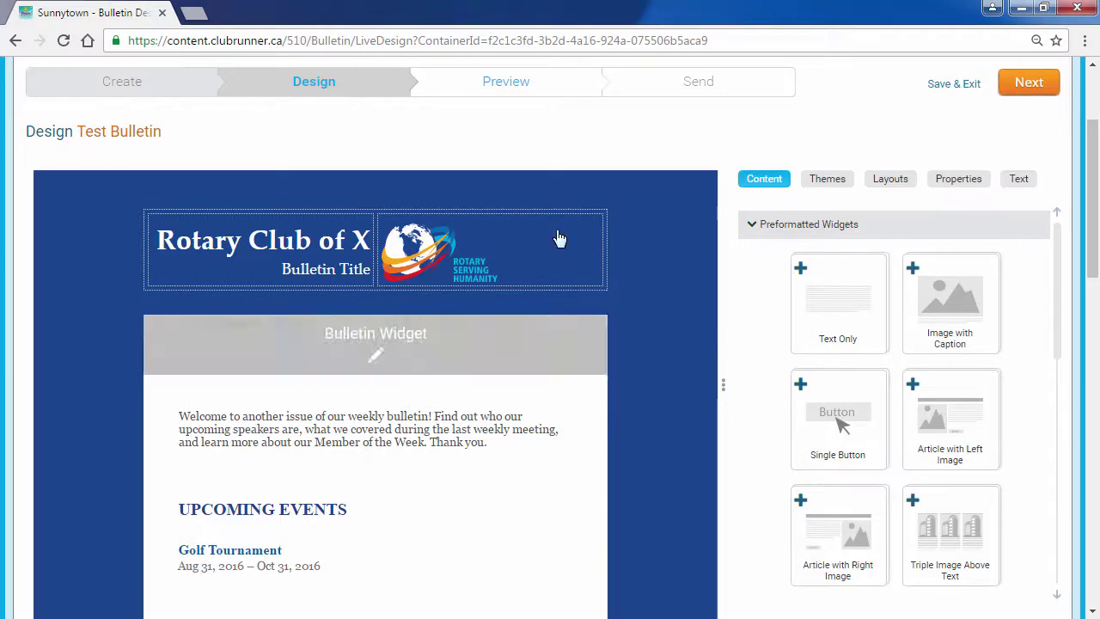
Step: Preview the Test Bulletin and review its whole layout from the banner down to the Member of the Week and footer
left_click(512, 86)
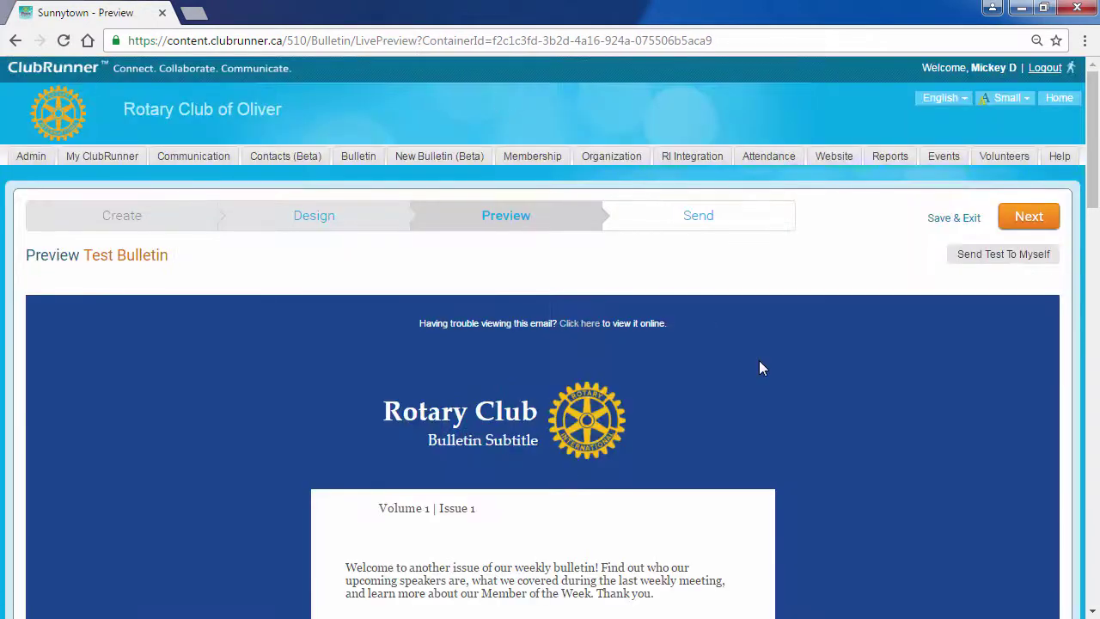
scroll(757, 361, "down", 1)
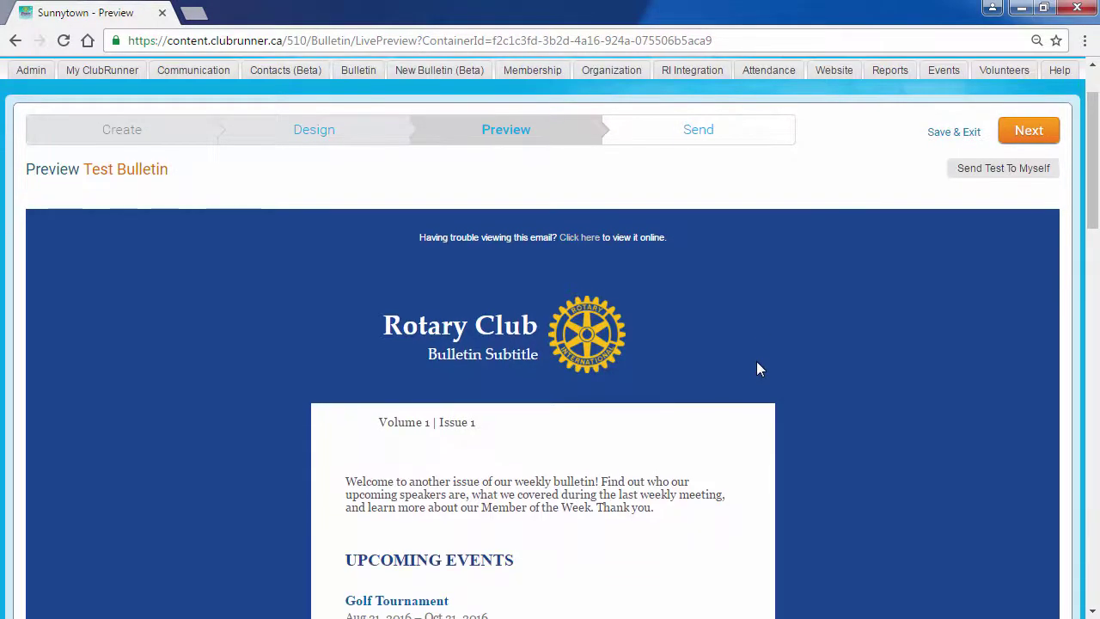
scroll(756, 361, "down", 1)
scroll(759, 369, "down", 2)
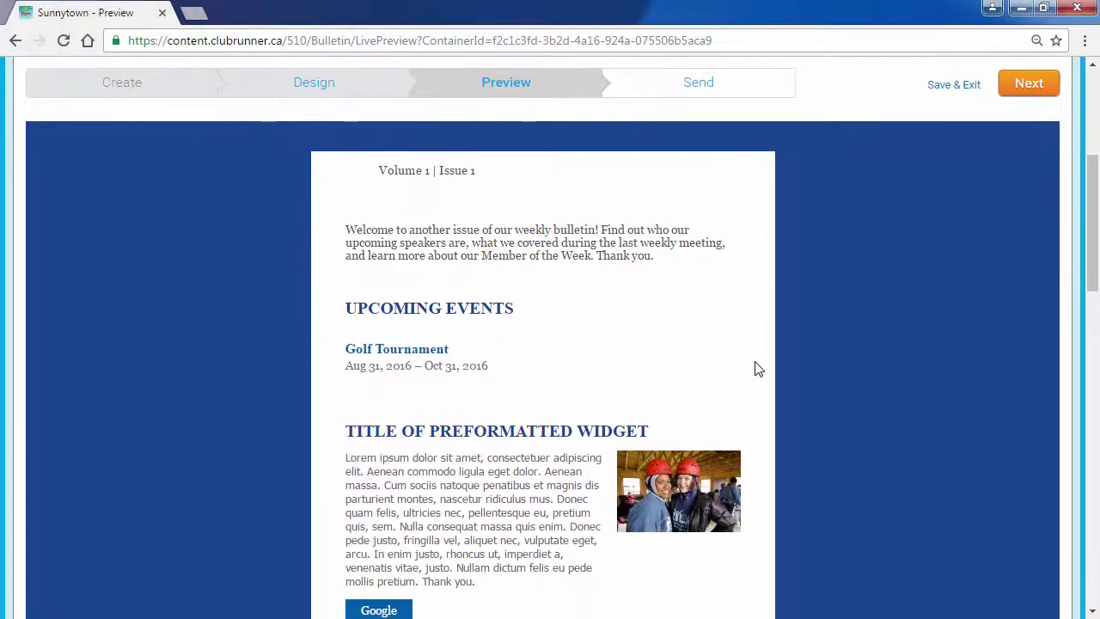
scroll(756, 368, "down", 5)
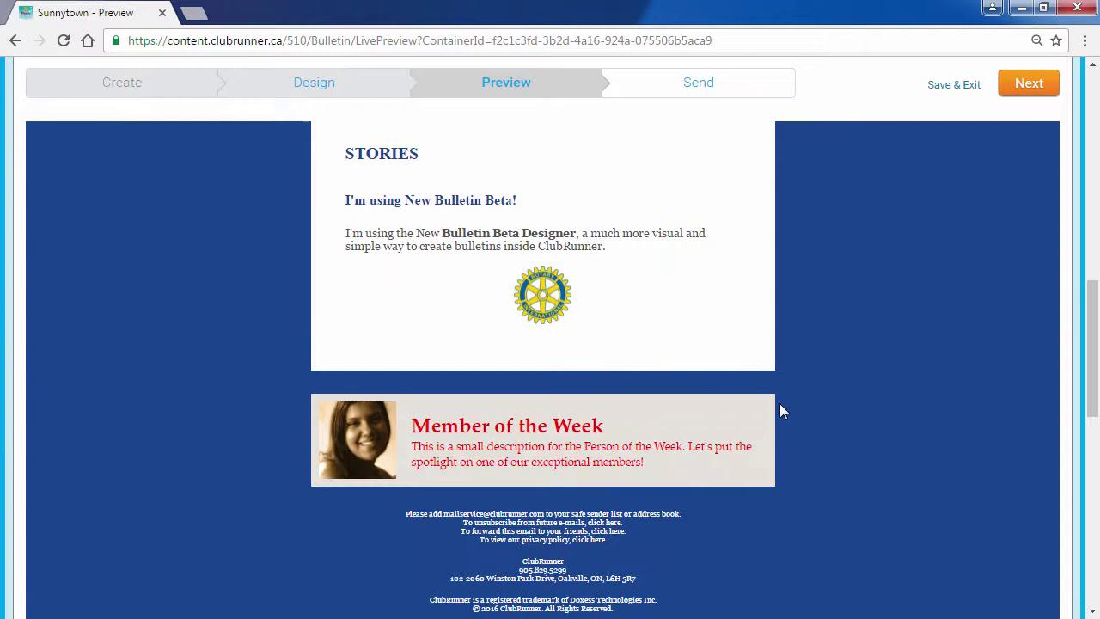
scroll(780, 404, "up", 2)
scroll(779, 399, "up", 2)
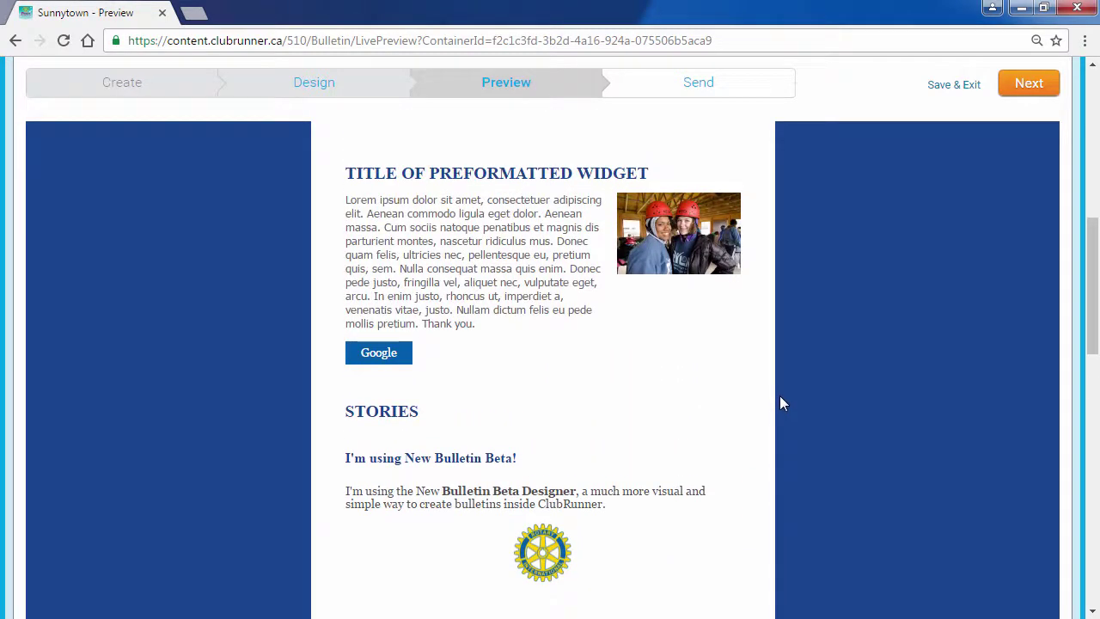
scroll(783, 400, "up", 5)
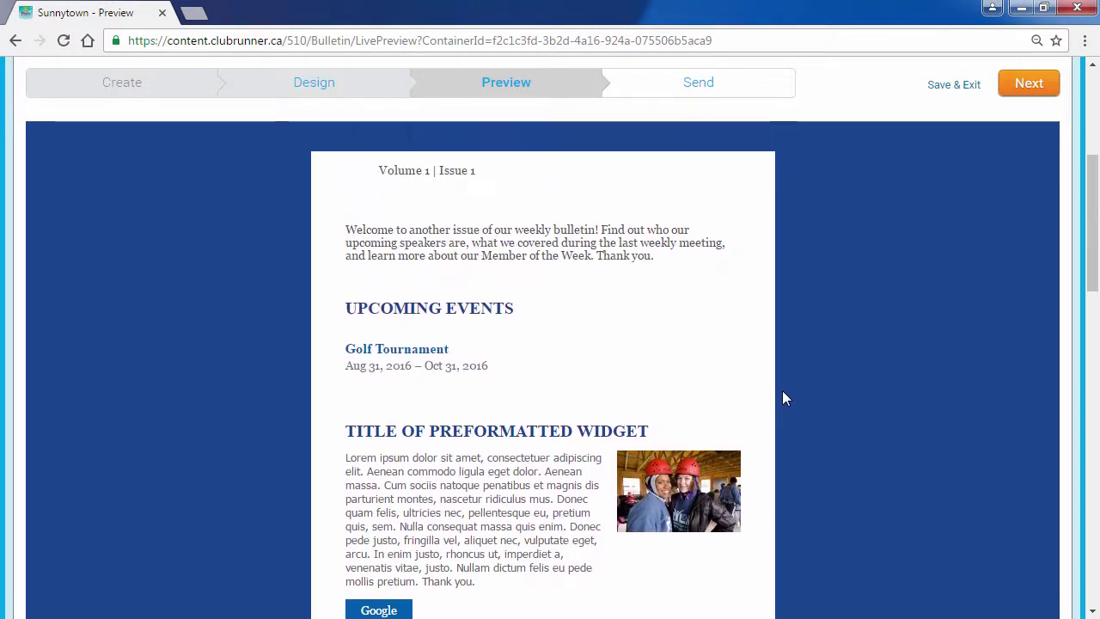
scroll(783, 392, "up", 4)
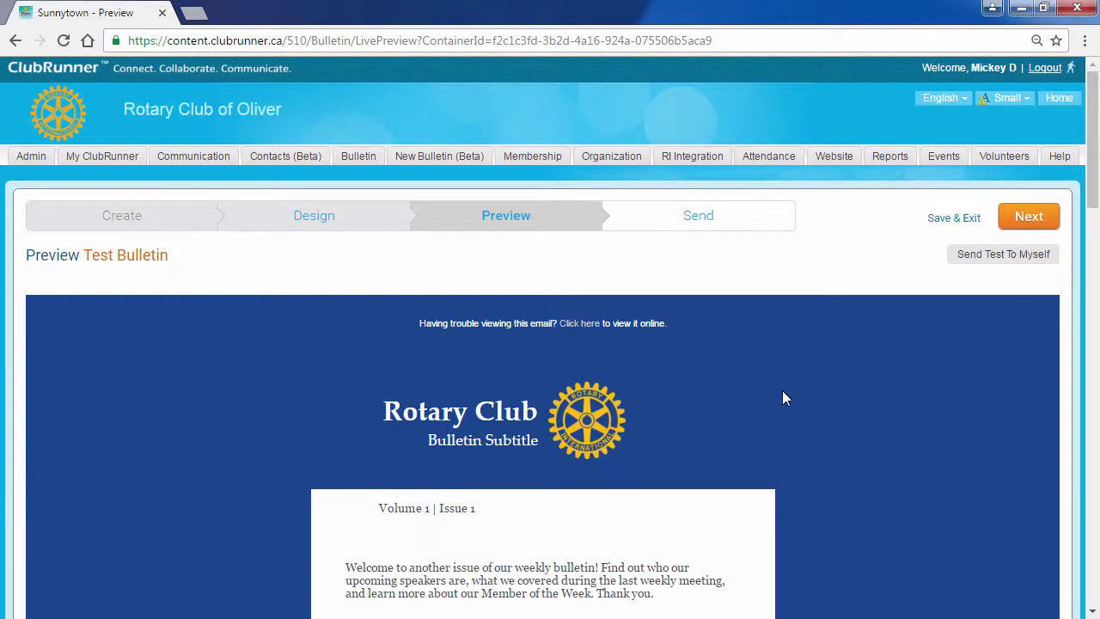
Step: Proceed to the Send stage and choose only the logged-in member's own entry as recipient from the Active members list
mouse_move(311, 219)
mouse_move(709, 224)
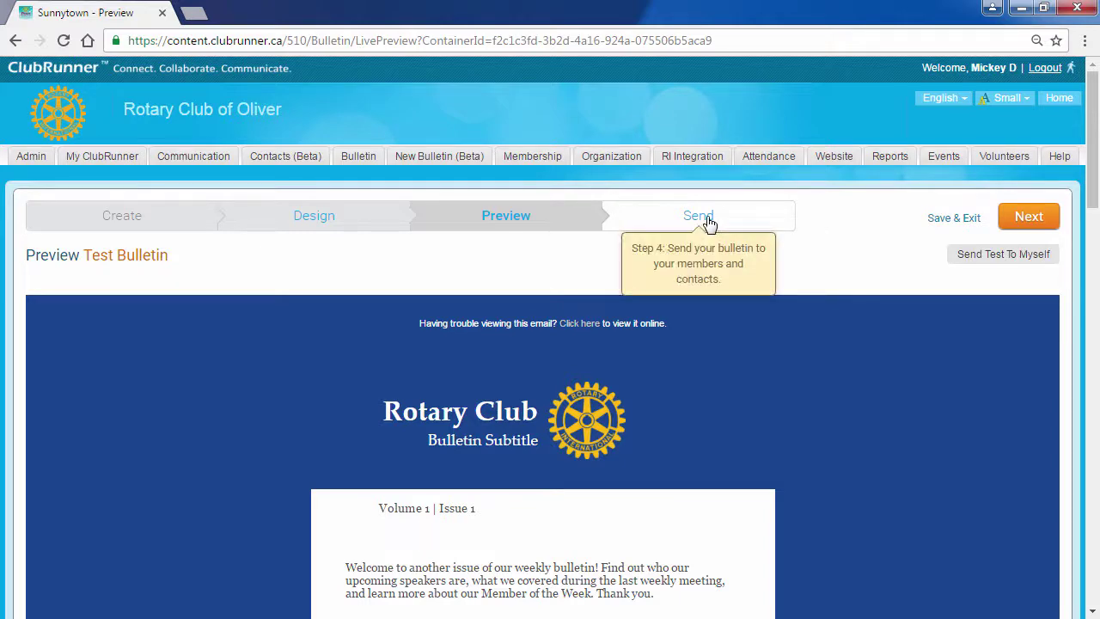
left_click(708, 224)
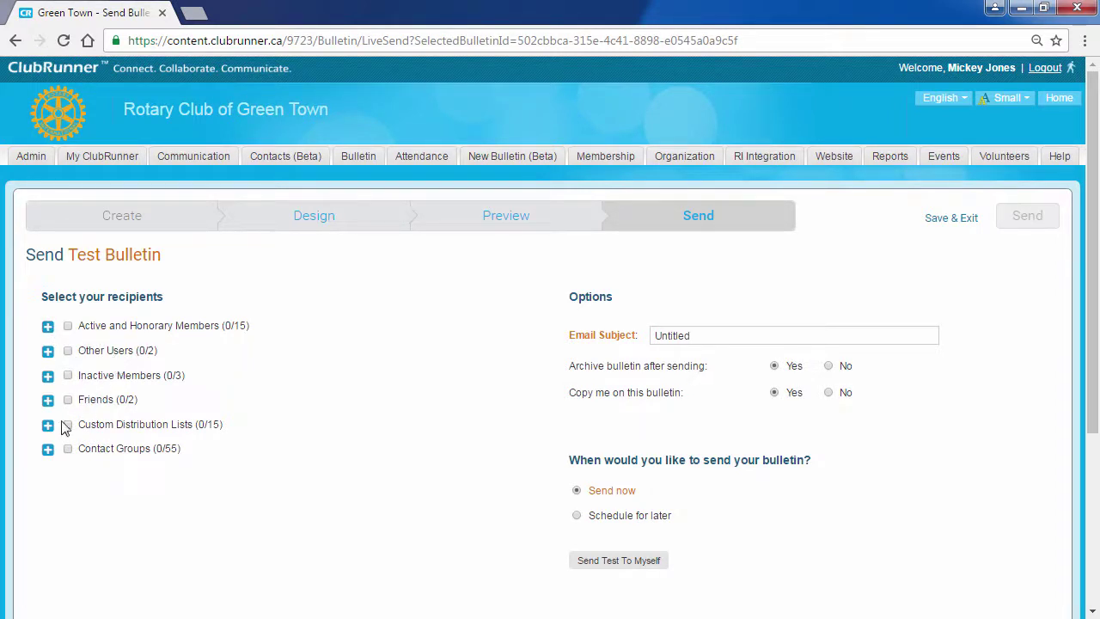
left_click(48, 327)
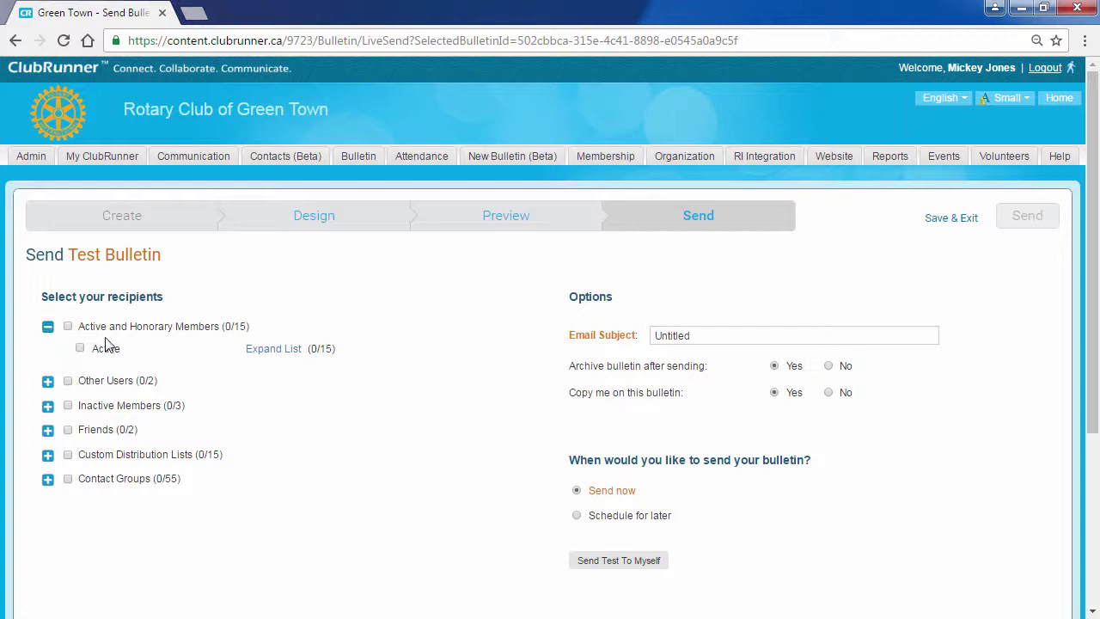
left_click(268, 350)
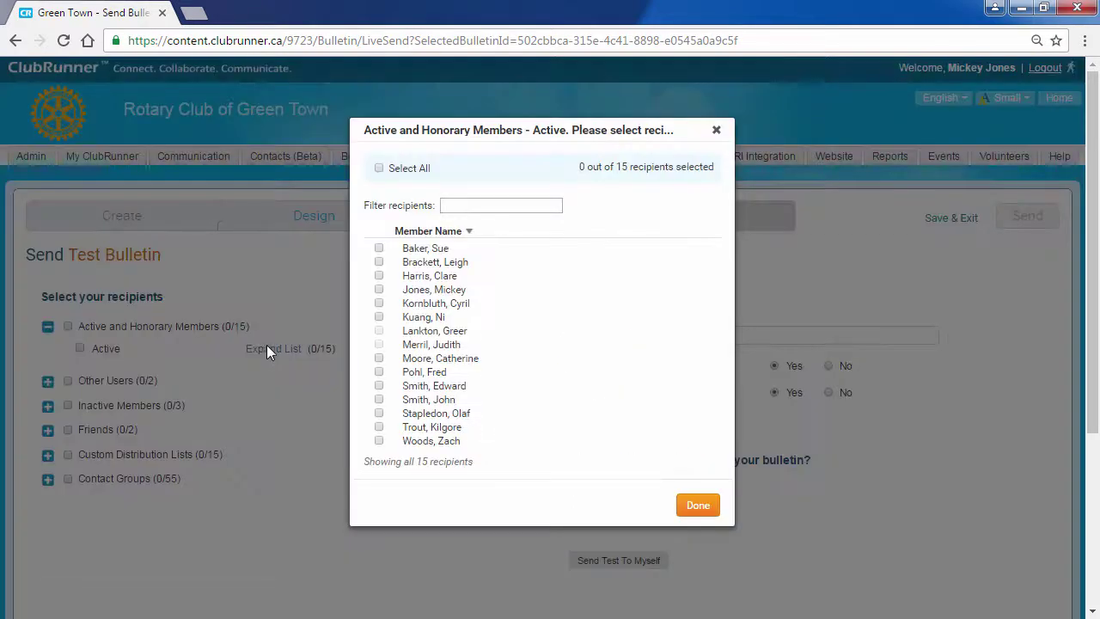
left_click(380, 290)
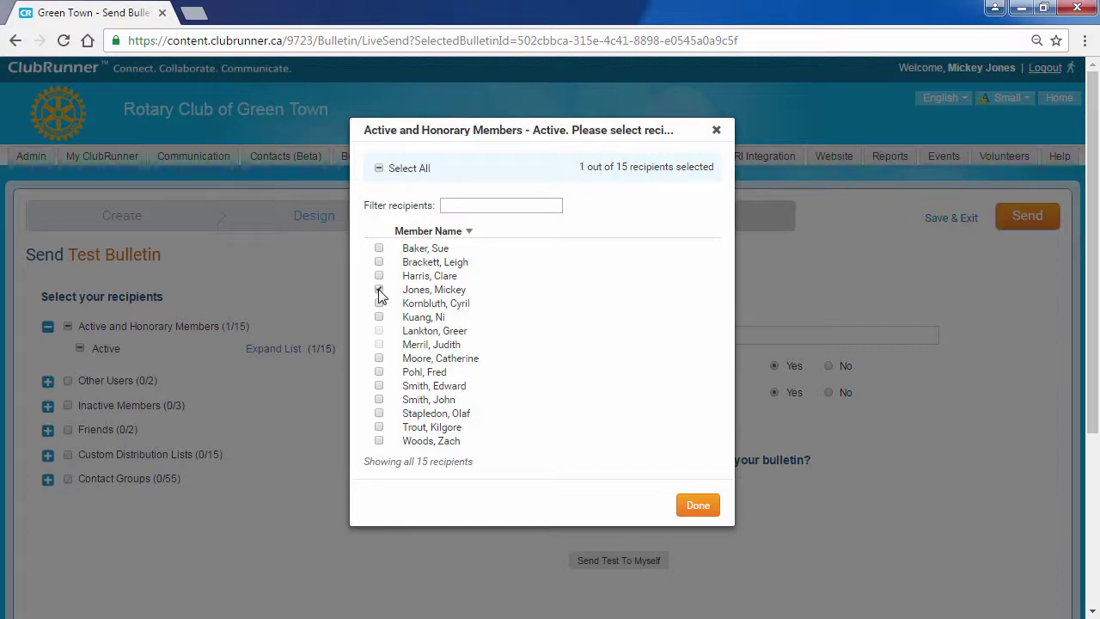
left_click(698, 507)
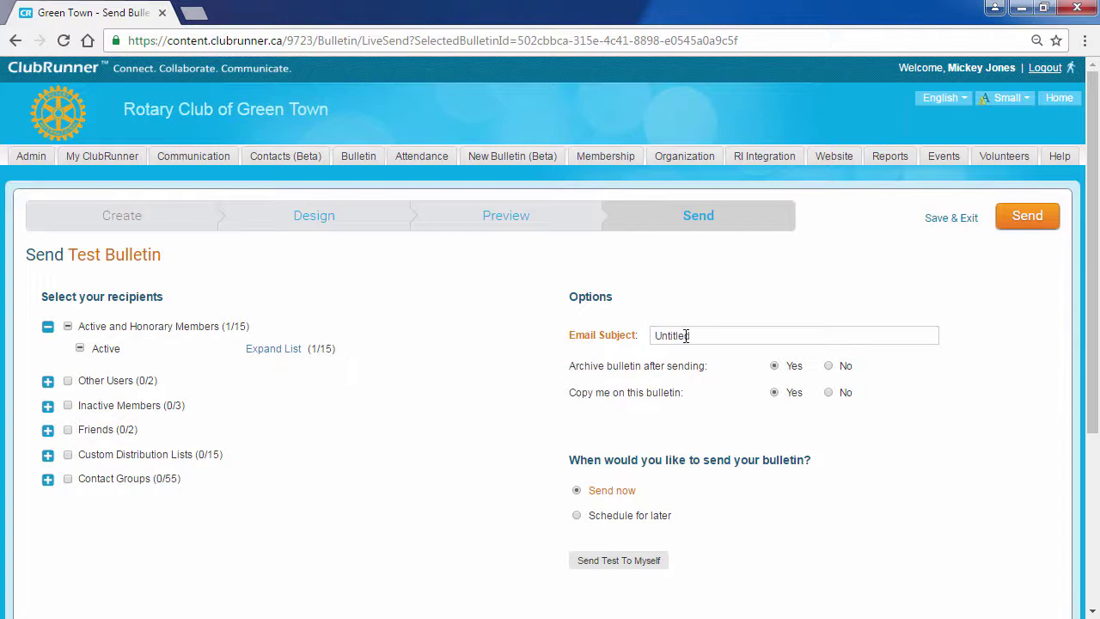
Step: Set the email subject to "New Bulletin TItle" and choose No for receiving a copy of the bulletin
left_click_drag(718, 337, 610, 341)
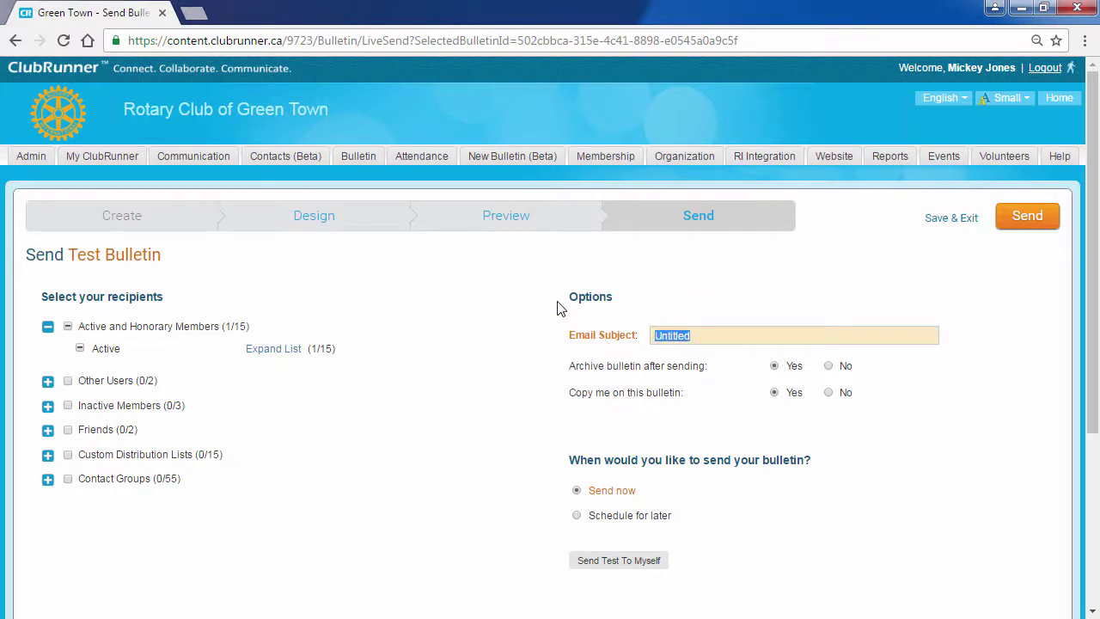
key("BackSpace")
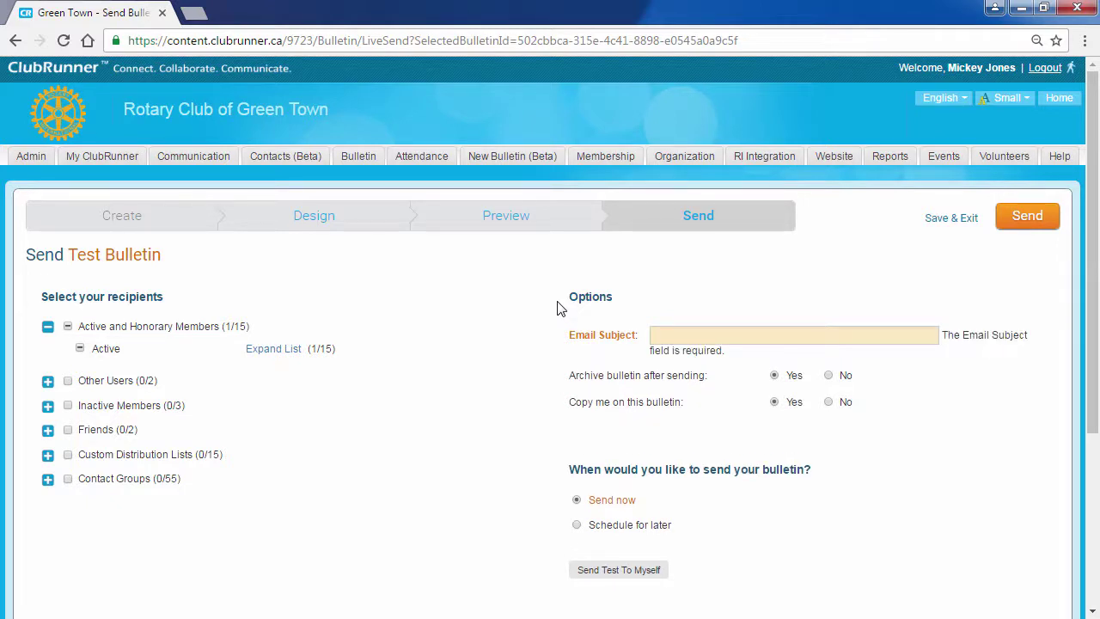
type("New ")
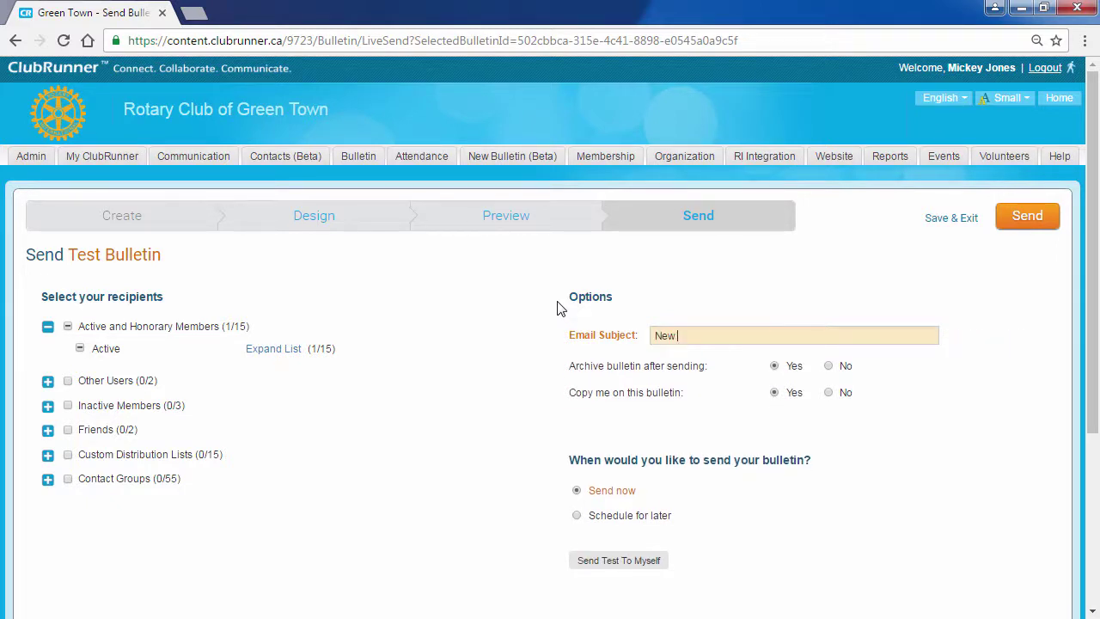
type("Bulletin Title")
left_click(830, 392)
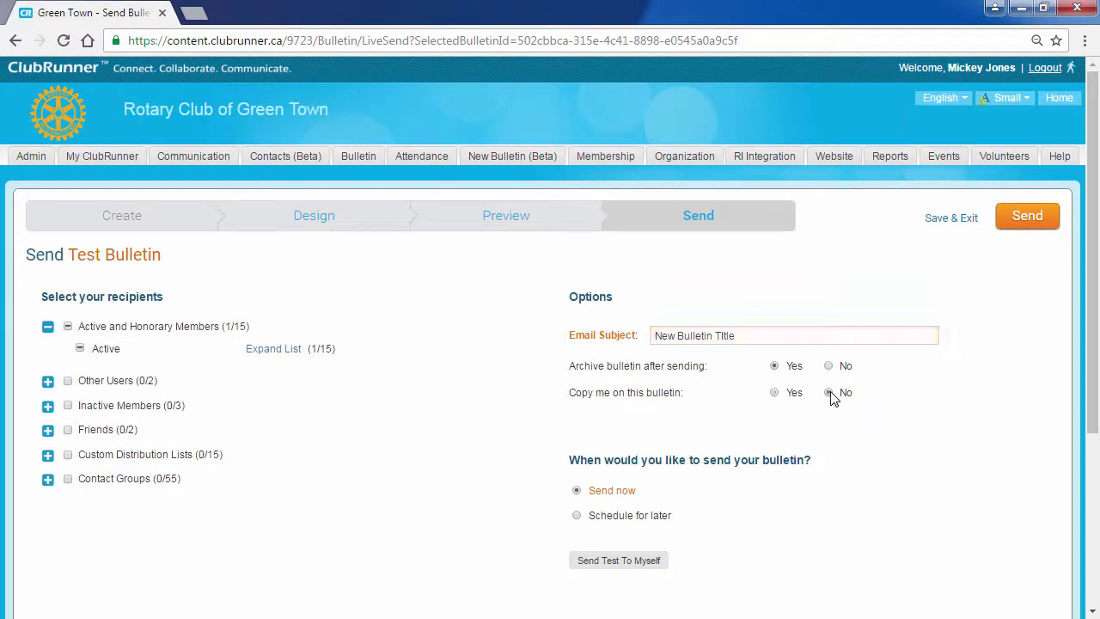
Step: Set the bulletin to be sent now, send it to the selected recipient and confirm sending and archiving
left_click(577, 491)
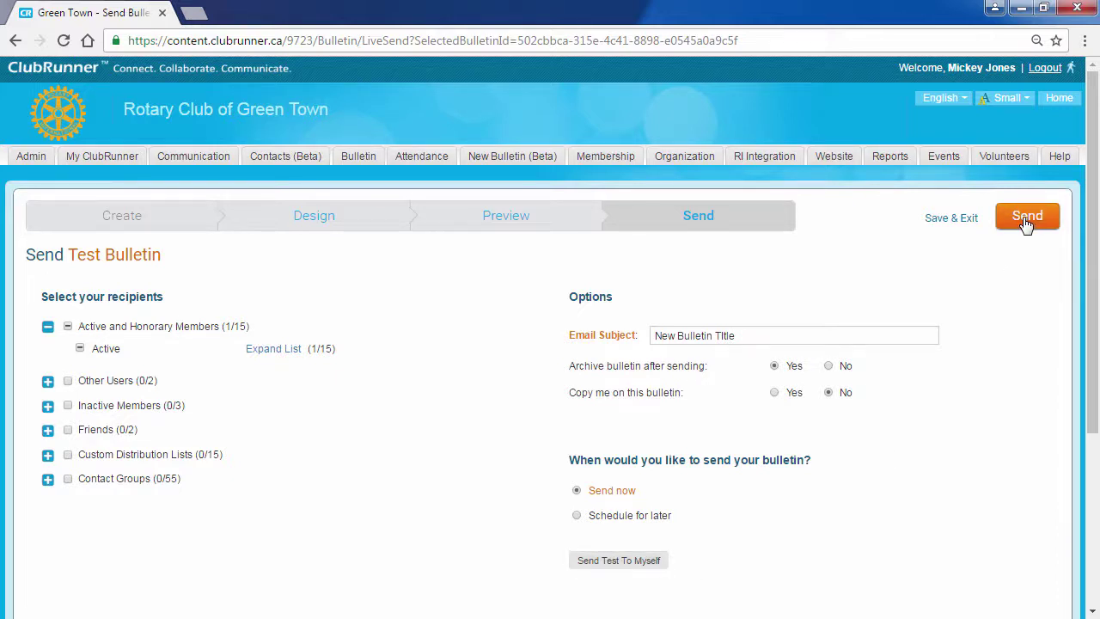
mouse_move(511, 218)
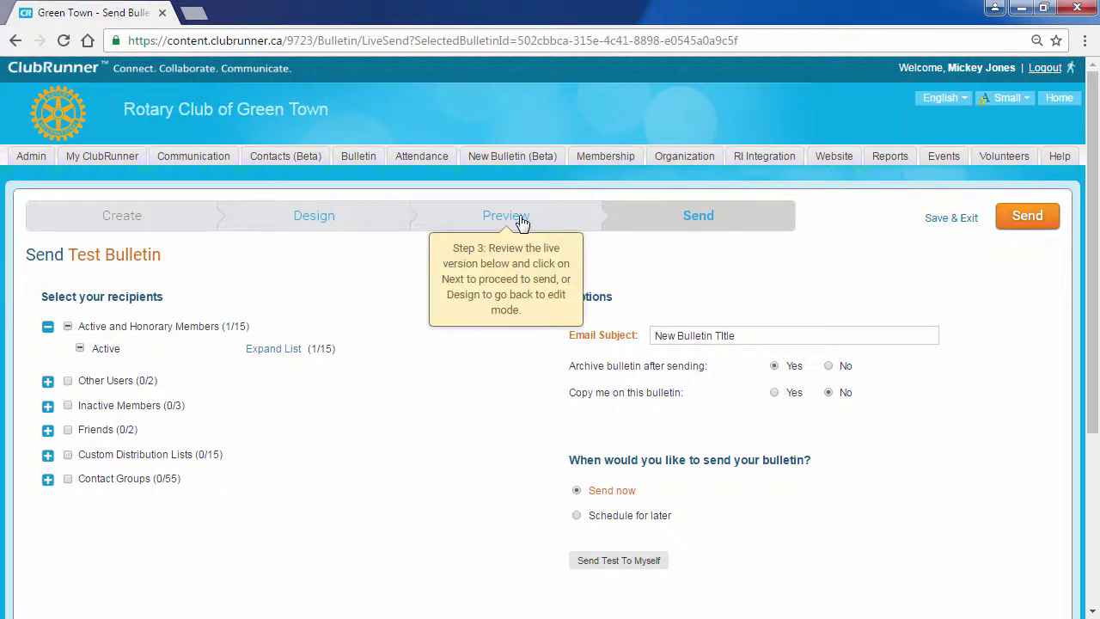
left_click(1034, 220)
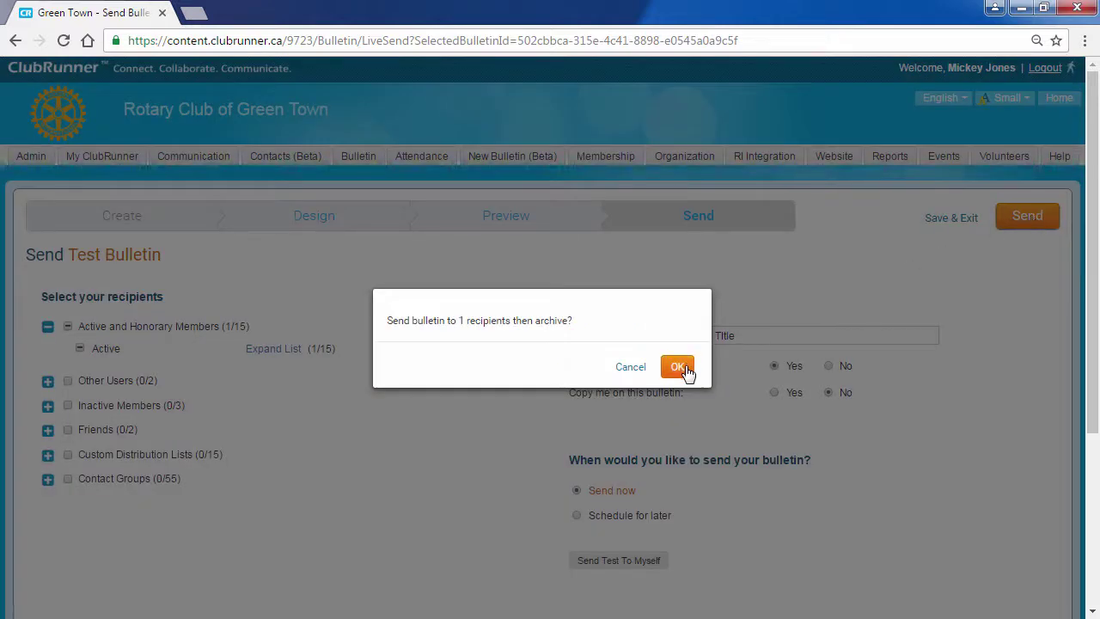
left_click(682, 368)
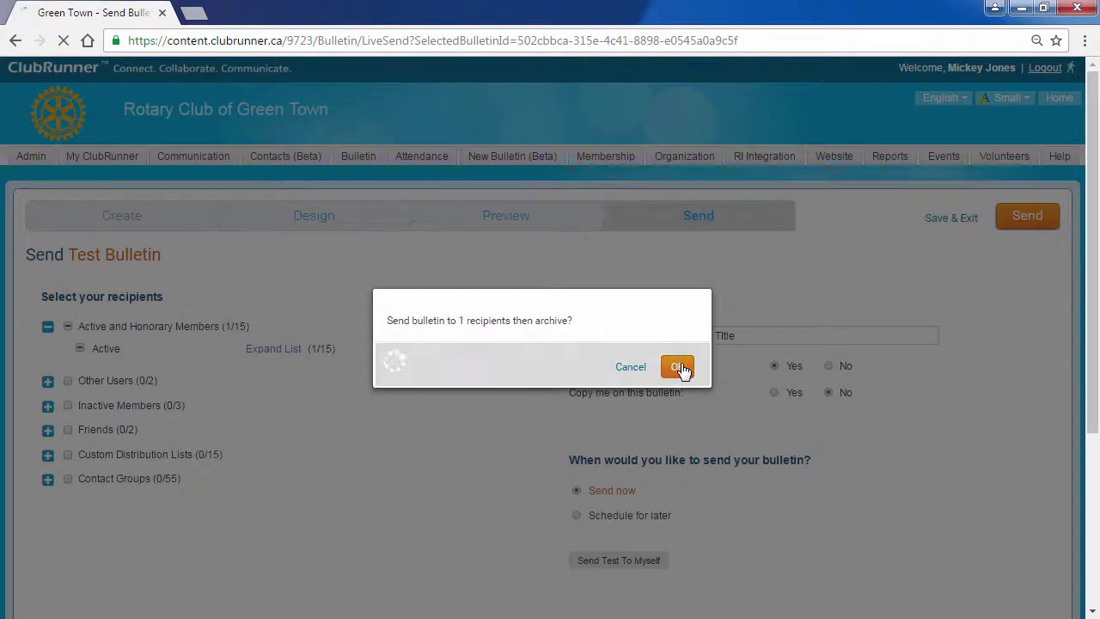